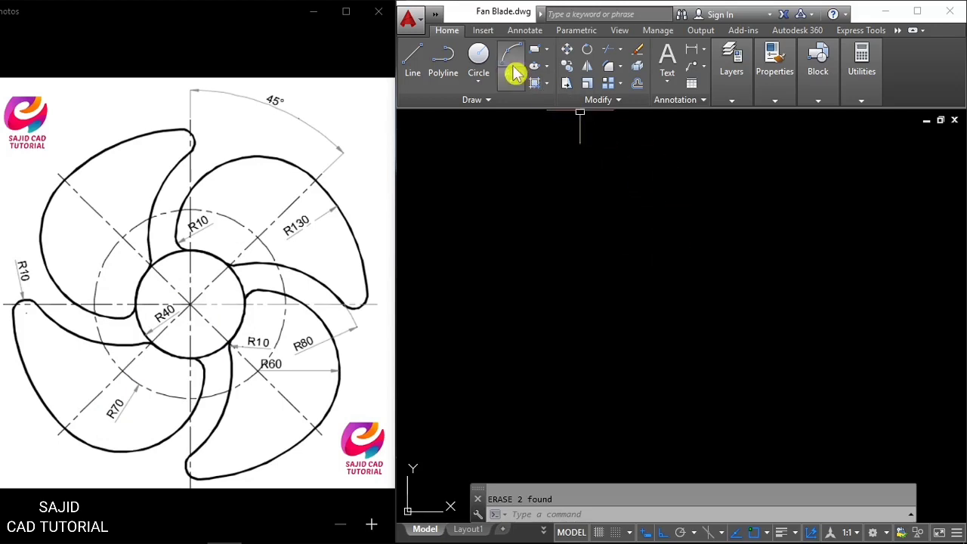
Step: Draw the R40 hub circle
{"action": "left_click", "coordinate": [479, 56]}
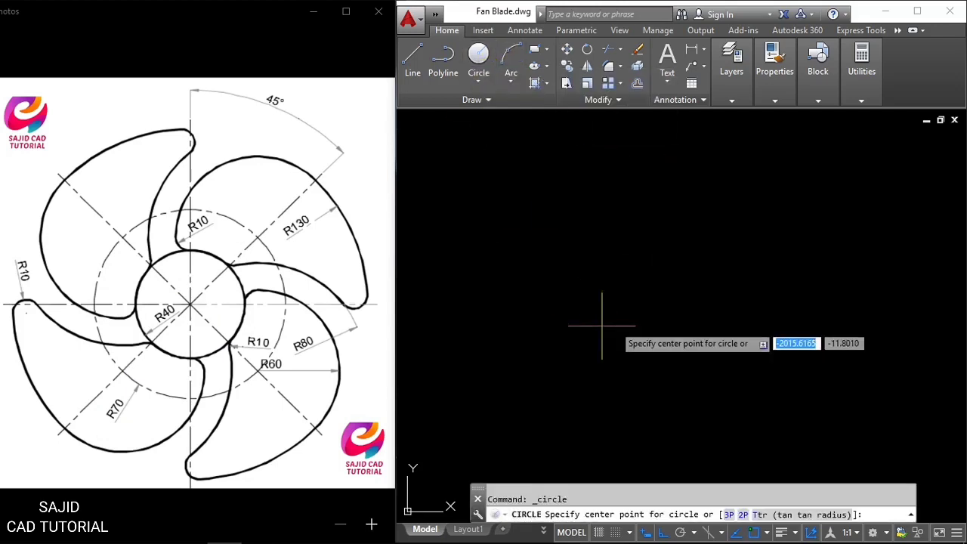
{"action": "left_click", "coordinate": [673, 307]}
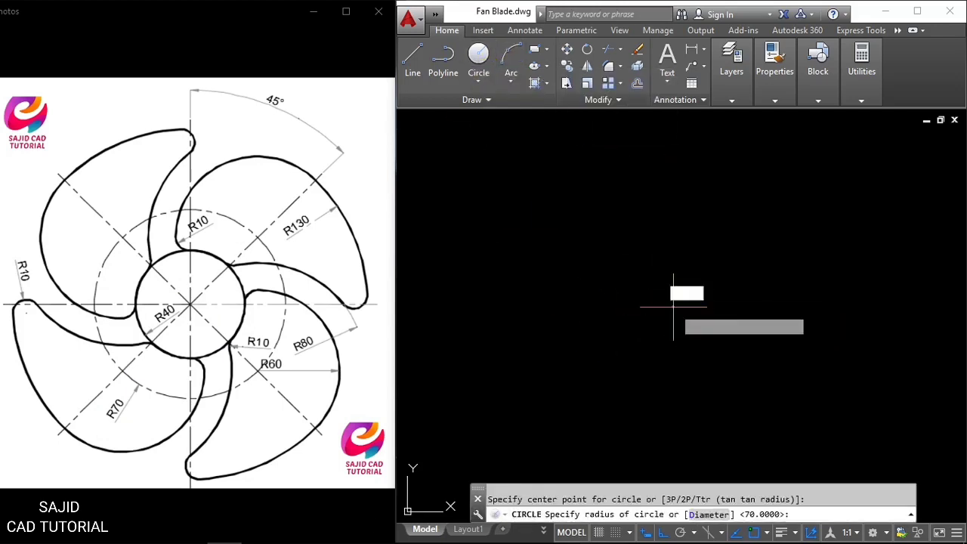
{"action": "left_click", "coordinate": [709, 317]}
{"action": "type", "text": "40"}
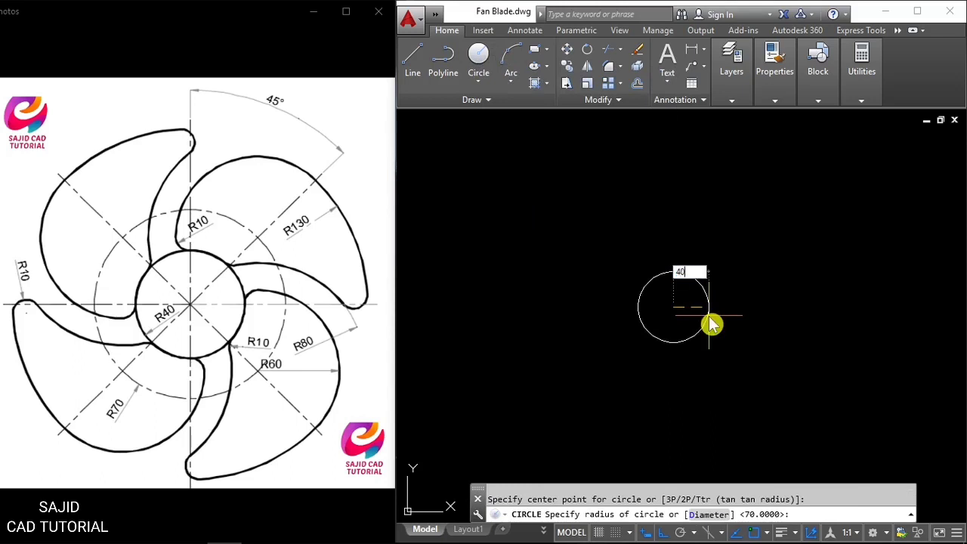
{"action": "key", "text": "Return"}
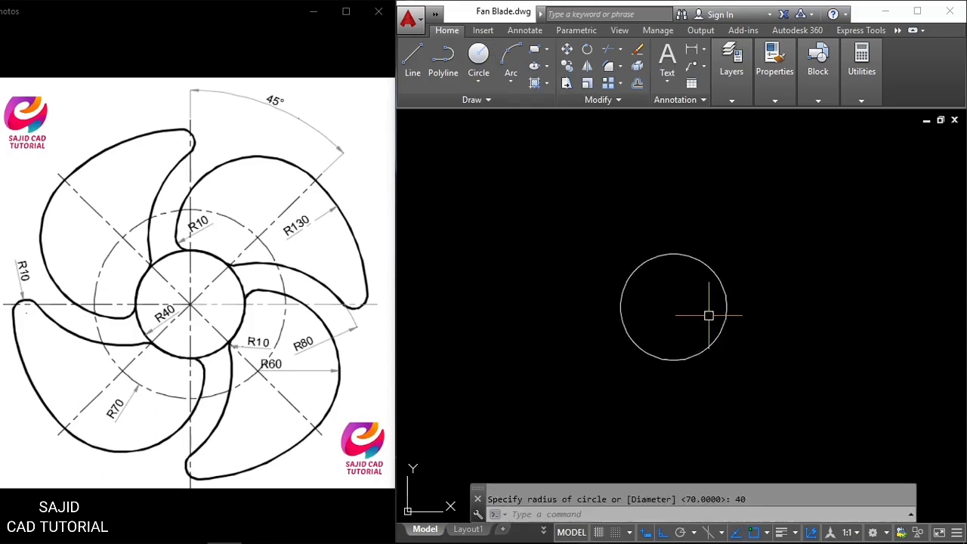
Step: Add a concentric circle of radius 70 on the same centre
{"action": "key", "text": "Return"}
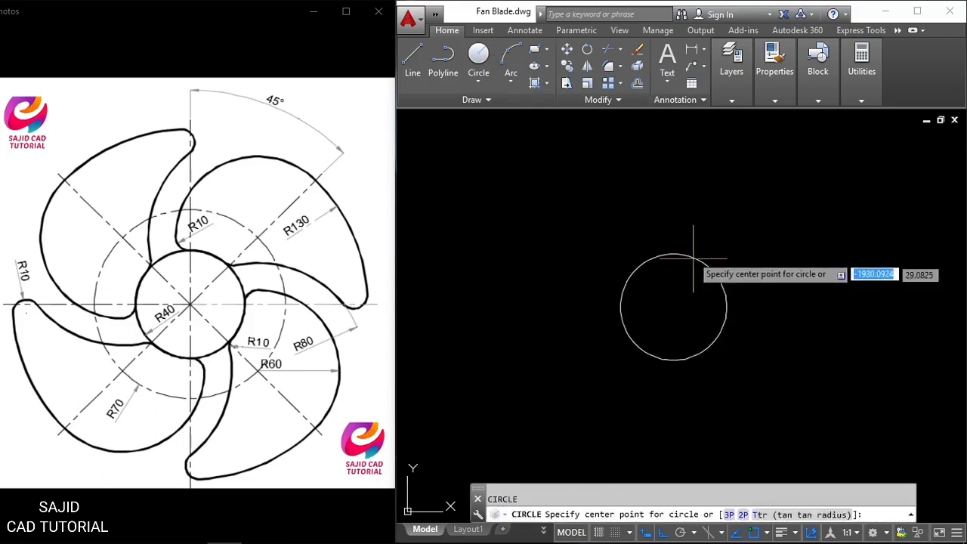
{"action": "left_click", "coordinate": [673, 307]}
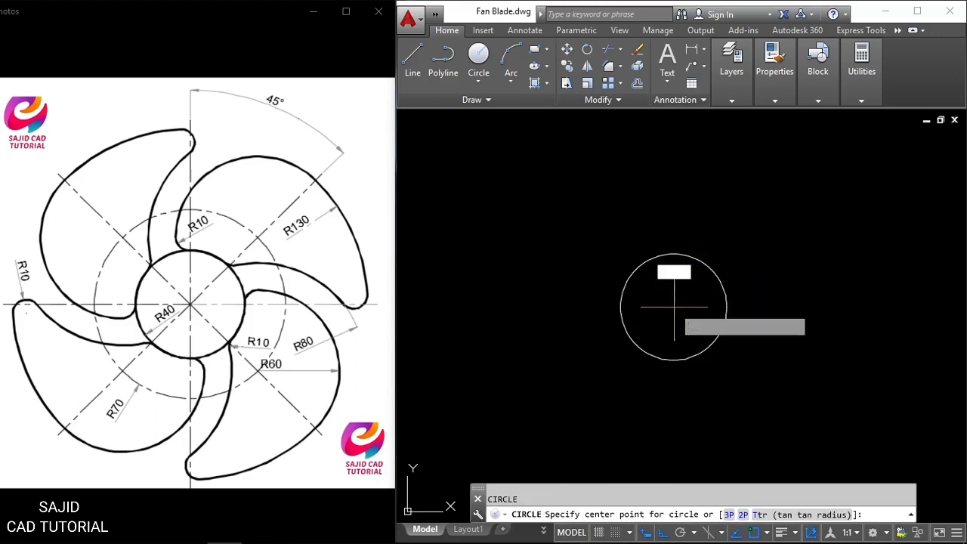
{"action": "type", "text": "70"}
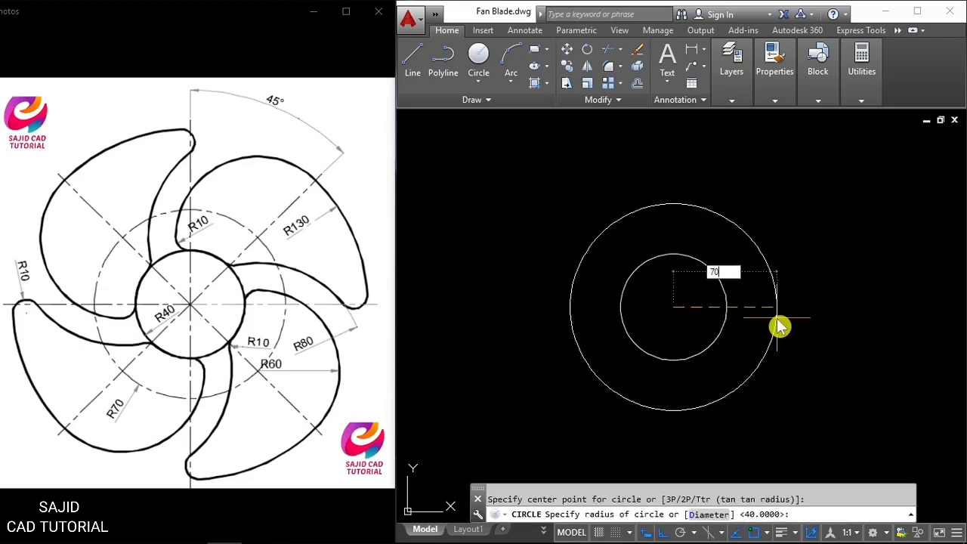
{"action": "key", "text": "Return"}
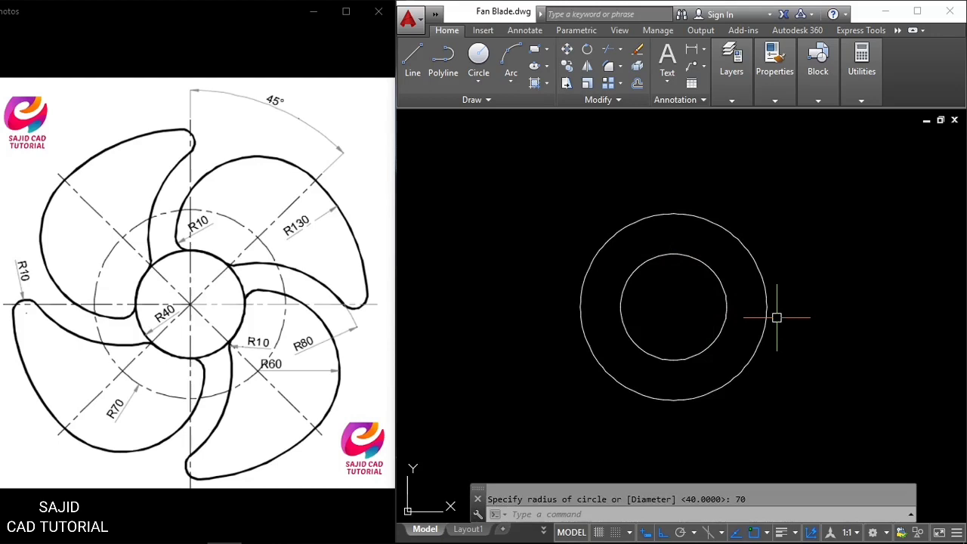
{"action": "scroll", "coordinate": [699, 307], "scroll_direction": "down", "scroll_amount": 1}
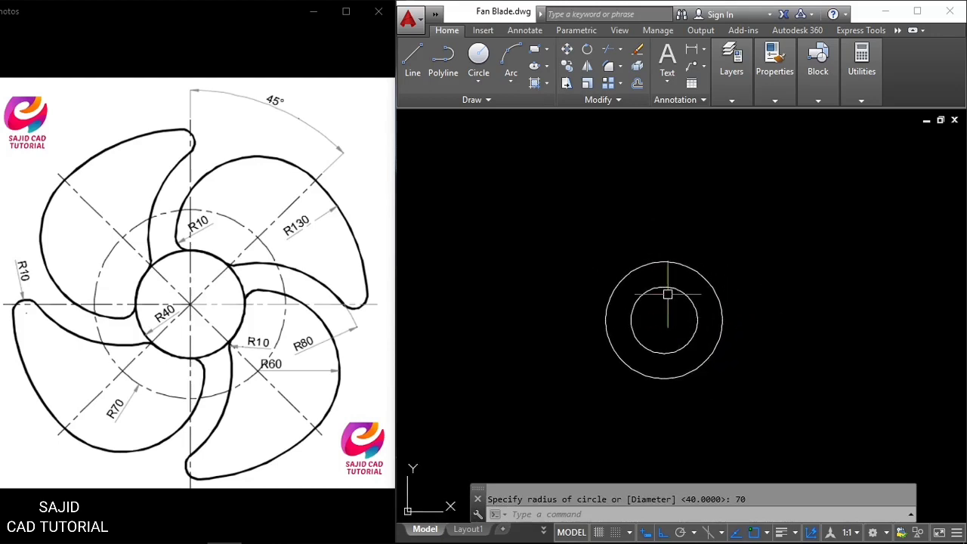
{"action": "scroll", "coordinate": [672, 292], "scroll_direction": "down", "scroll_amount": 1}
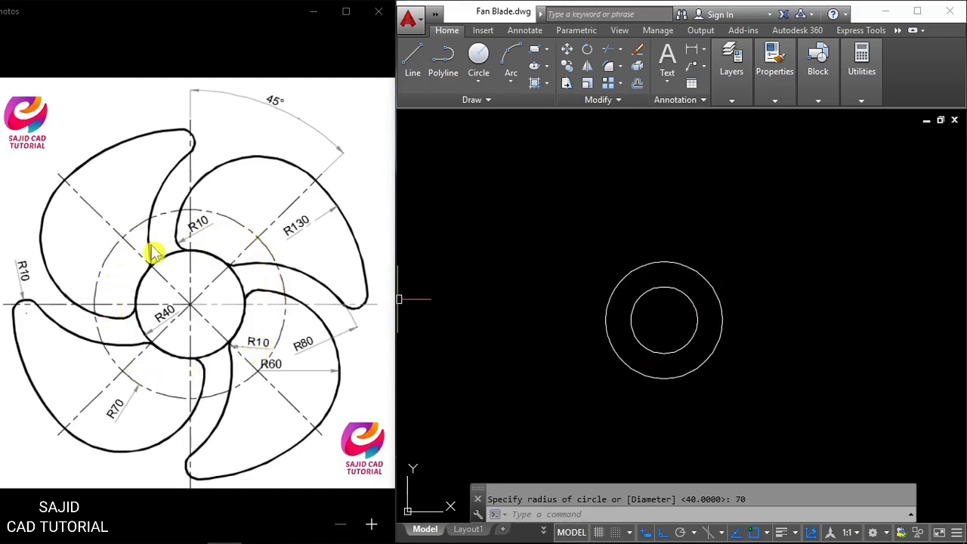
Step: Give the radius-70 circle the CENTER2 dash-dot linetype
{"action": "key", "text": "Return"}
{"action": "left_click", "coordinate": [654, 266]}
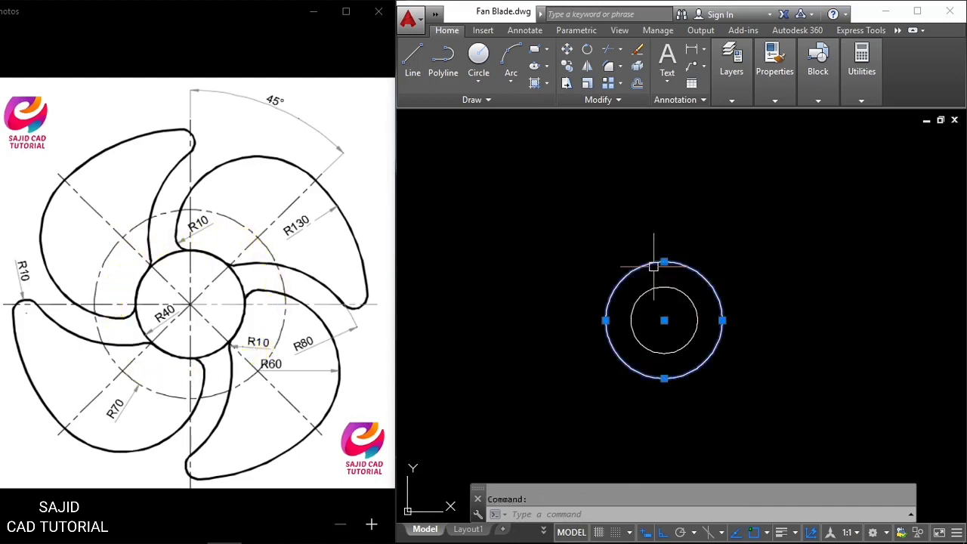
{"action": "left_click", "coordinate": [779, 100]}
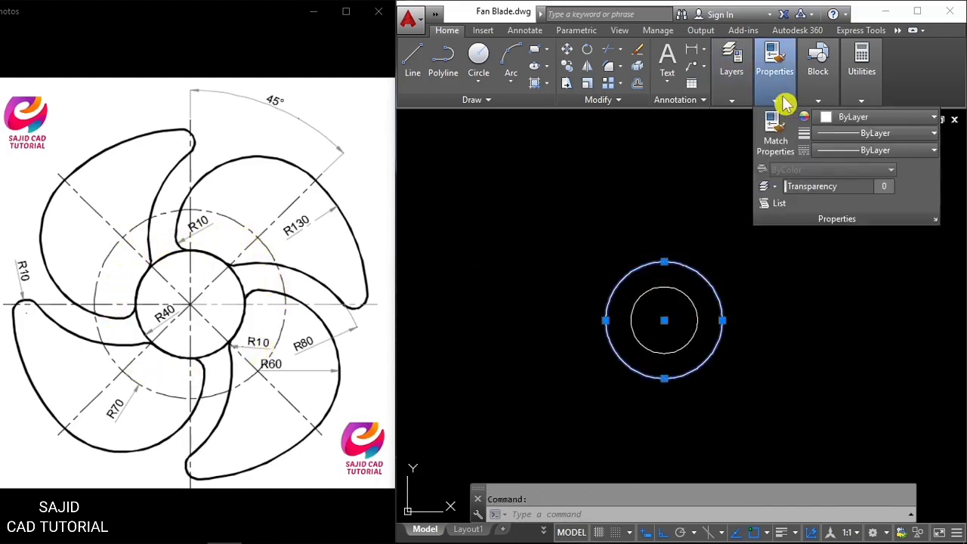
{"action": "left_click", "coordinate": [874, 151]}
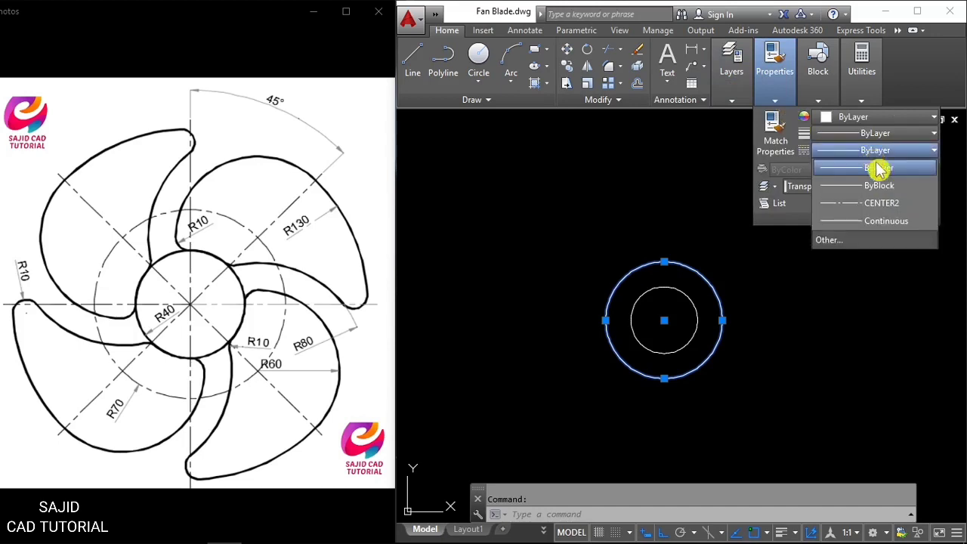
{"action": "left_click", "coordinate": [844, 210]}
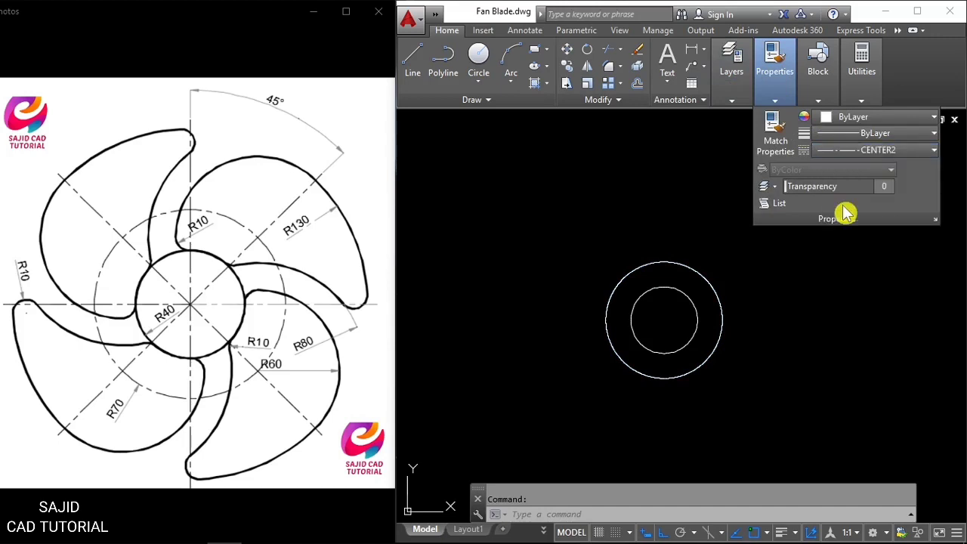
{"action": "key", "text": "Escape"}
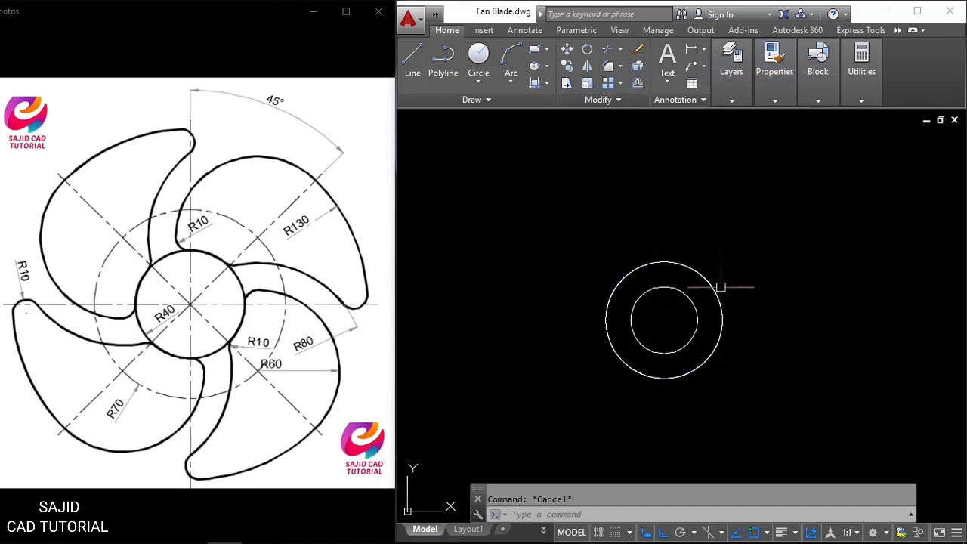
{"action": "scroll", "coordinate": [673, 264], "scroll_direction": "up", "scroll_amount": 5}
{"action": "scroll", "coordinate": [660, 261], "scroll_direction": "up", "scroll_amount": 3}
{"action": "scroll", "coordinate": [660, 261], "scroll_direction": "up", "scroll_amount": 3}
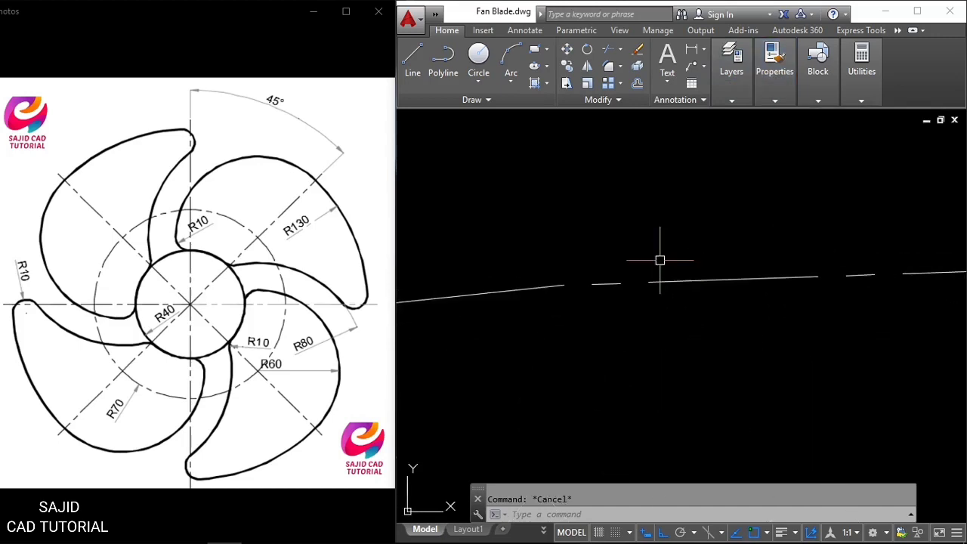
{"action": "scroll", "coordinate": [660, 260], "scroll_direction": "down", "scroll_amount": 2}
{"action": "scroll", "coordinate": [659, 261], "scroll_direction": "down", "scroll_amount": 5}
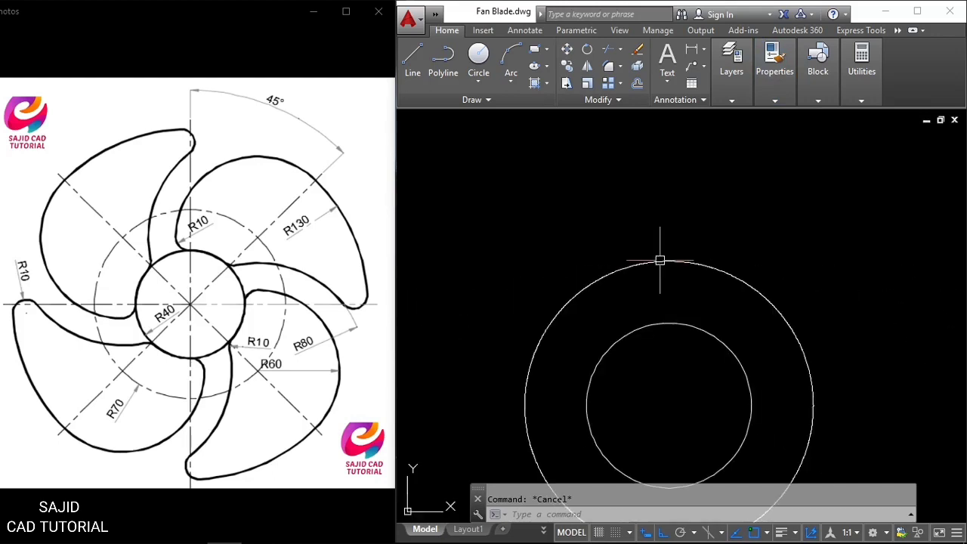
{"action": "scroll", "coordinate": [665, 219], "scroll_direction": "down", "scroll_amount": 2}
{"action": "scroll", "coordinate": [667, 209], "scroll_direction": "down", "scroll_amount": 4}
{"action": "scroll", "coordinate": [680, 226], "scroll_direction": "up", "scroll_amount": 3}
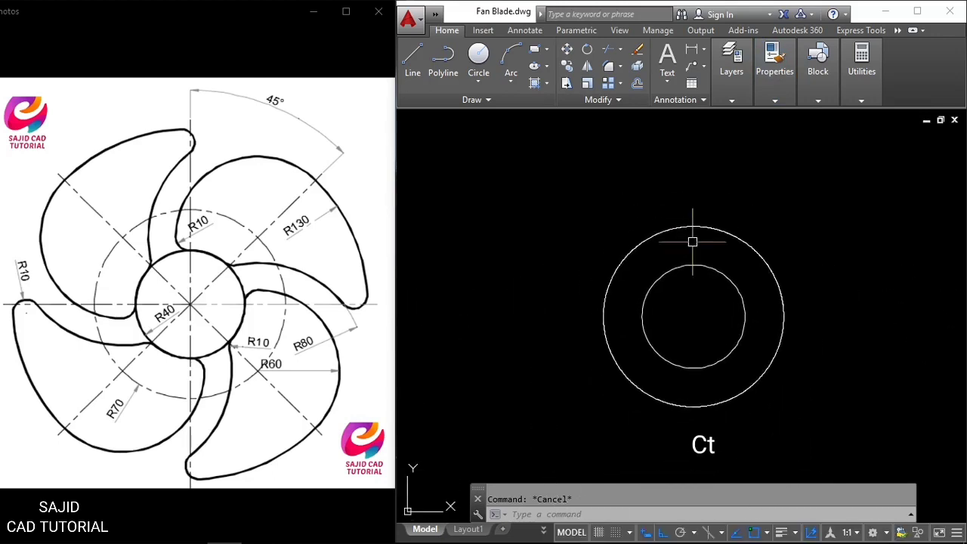
Step: Set the outer circle's linetype scale to 20
{"action": "left_click", "coordinate": [693, 240]}
{"action": "left_click", "coordinate": [658, 212]}
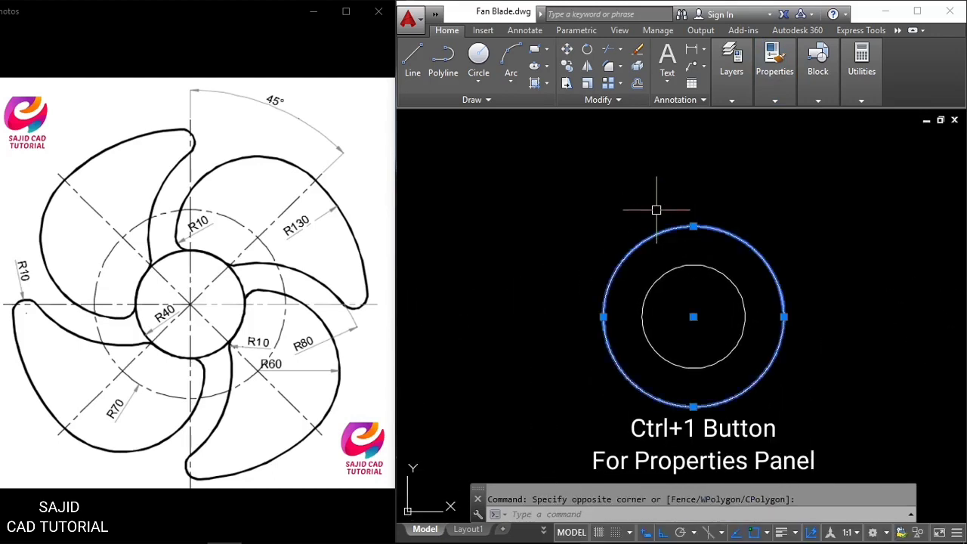
{"action": "key", "text": "ctrl+1"}
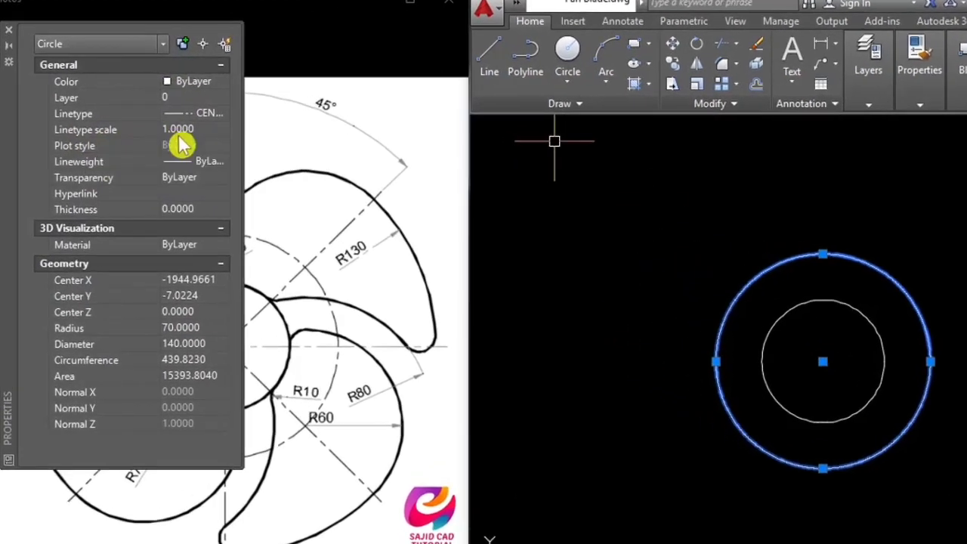
{"action": "left_click", "coordinate": [245, 139]}
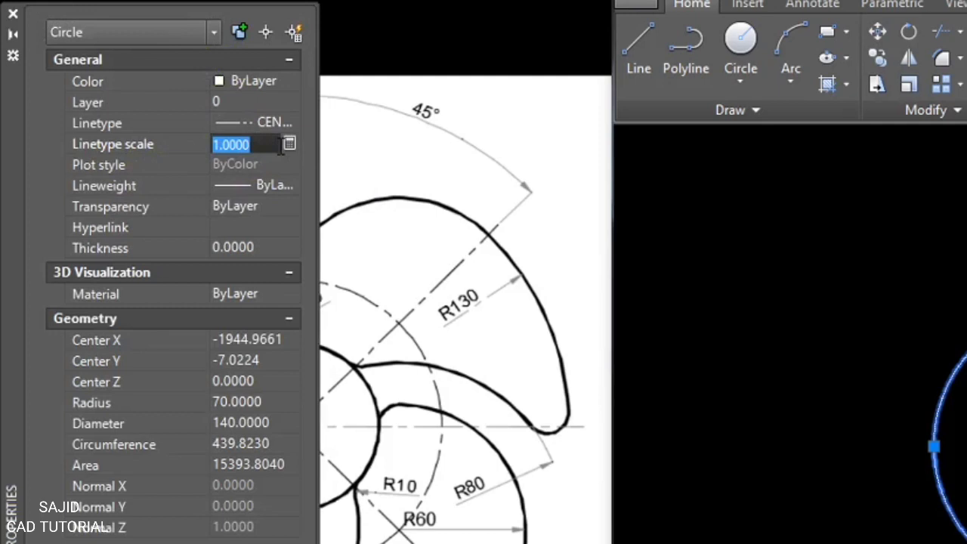
{"action": "type", "text": "20"}
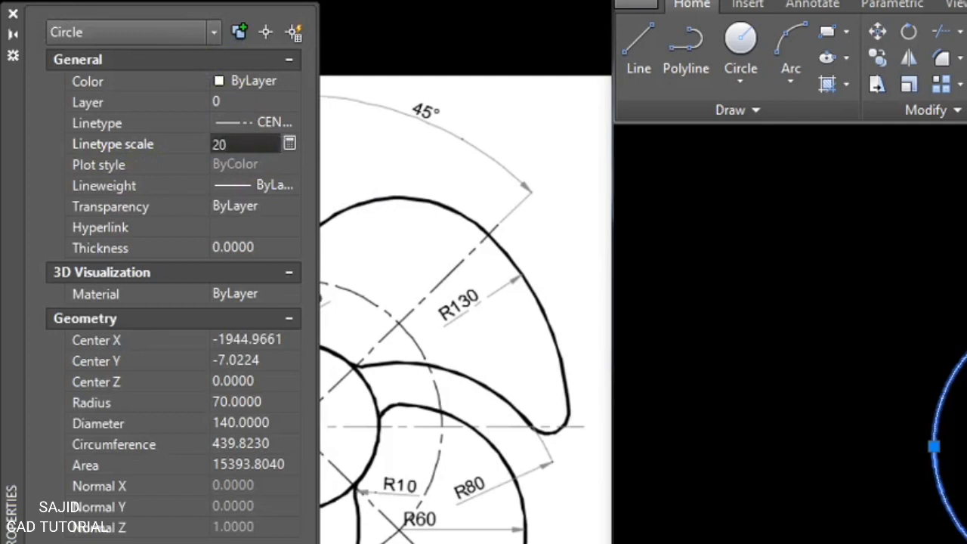
{"action": "key", "text": "Return"}
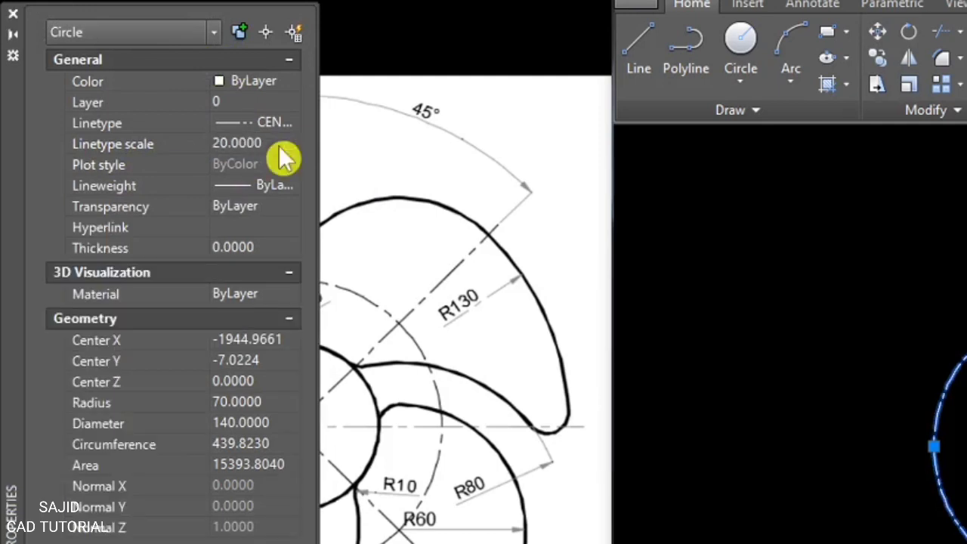
{"action": "left_click", "coordinate": [13, 14]}
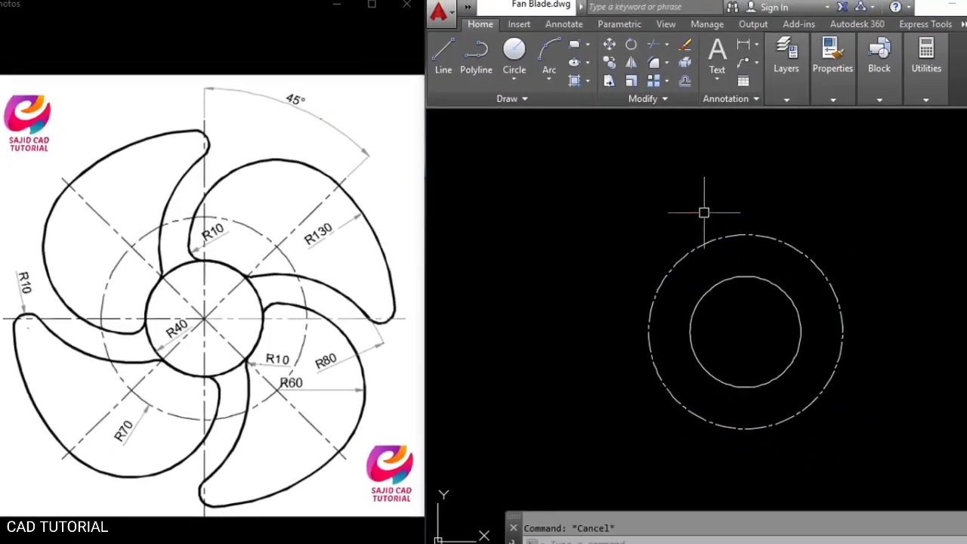
{"action": "middle_click_drag", "start_coordinate": [760, 346], "coordinate": [745, 346]}
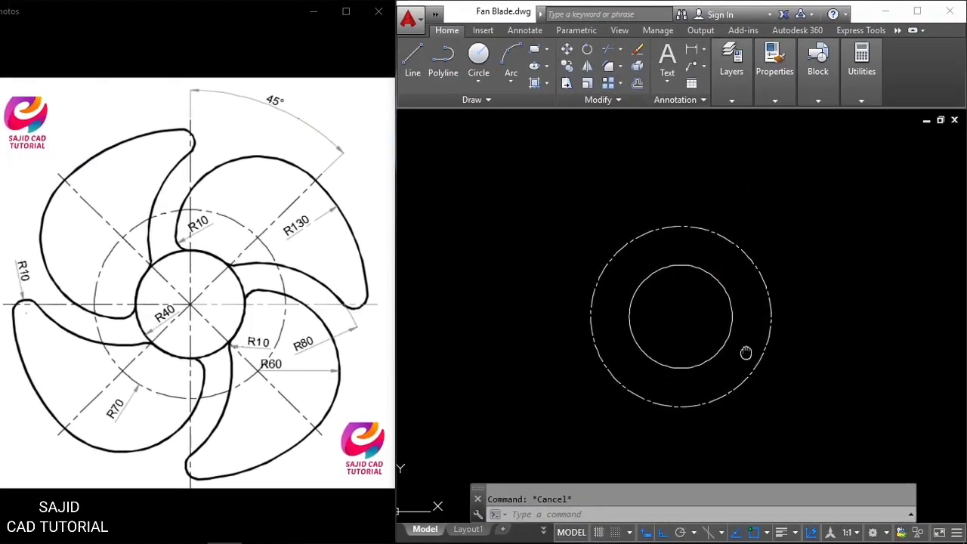
Step: Colour the dashed outer circle grey
{"action": "left_click", "coordinate": [651, 259]}
{"action": "left_click", "coordinate": [622, 204]}
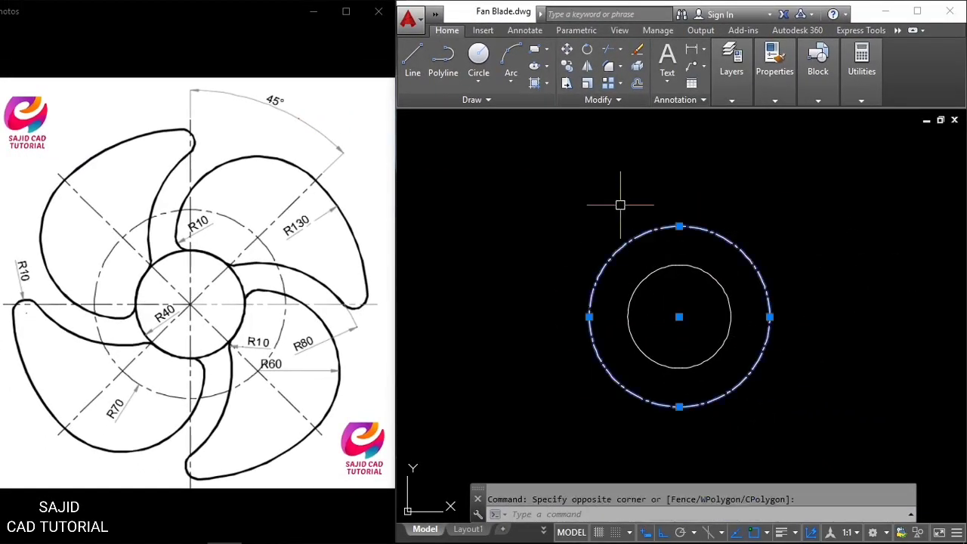
{"action": "left_click", "coordinate": [776, 83]}
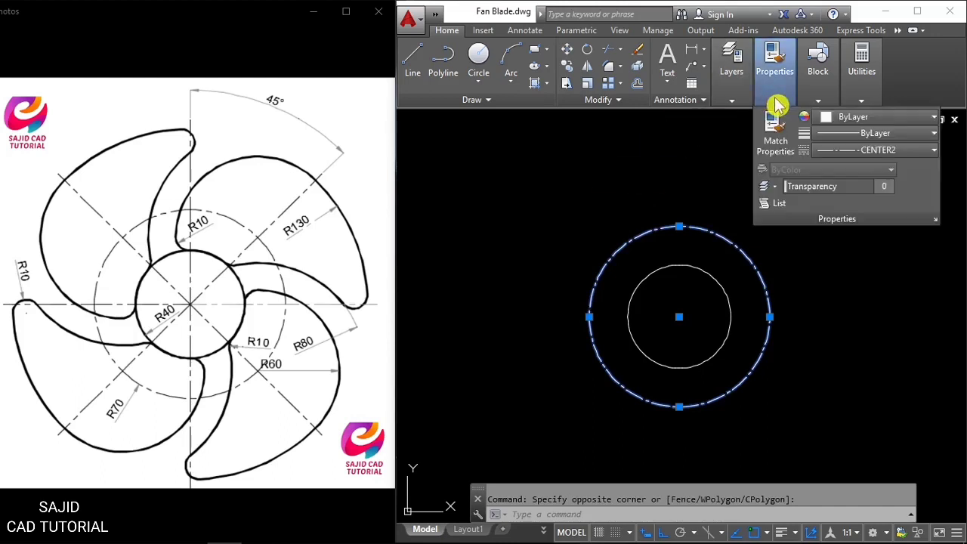
{"action": "left_click", "coordinate": [836, 117]}
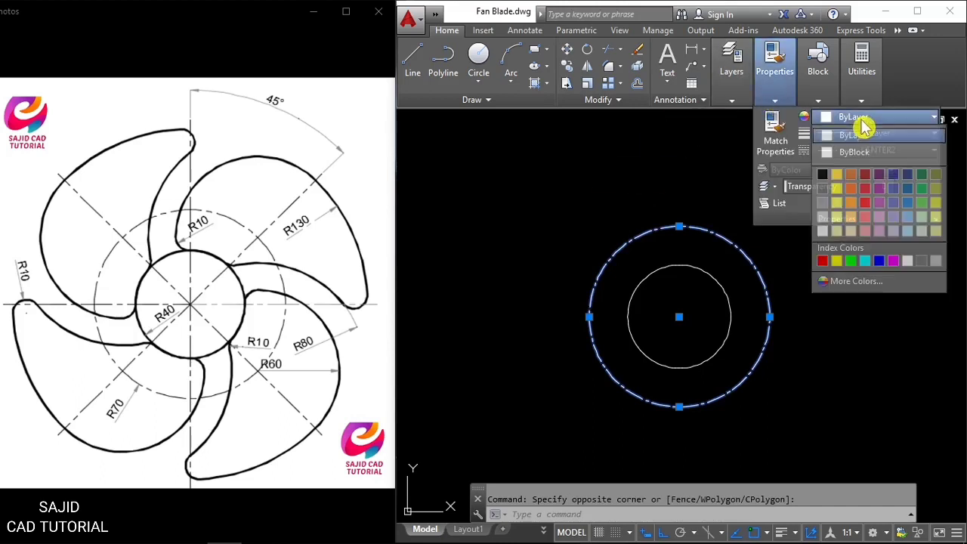
{"action": "left_click", "coordinate": [922, 261]}
{"action": "key", "text": "Escape"}
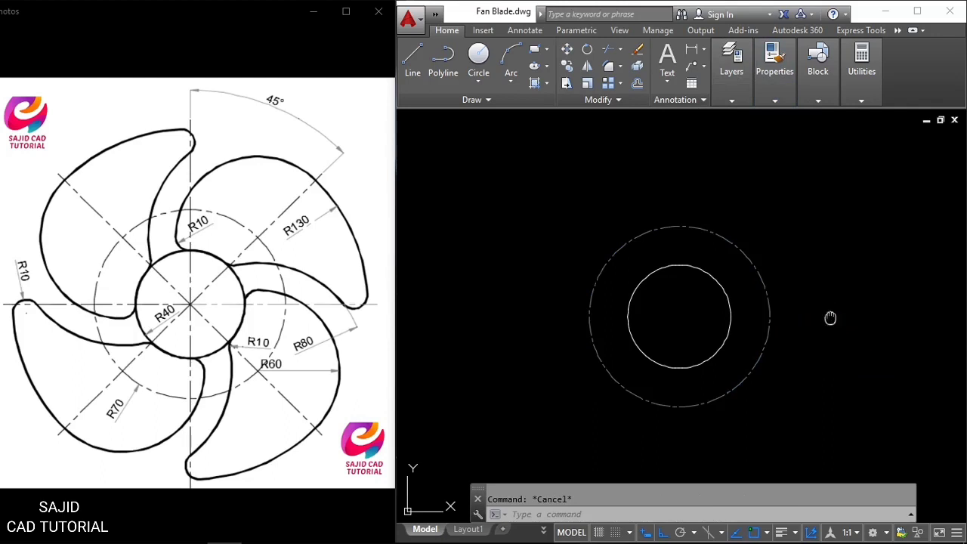
{"action": "middle_click_drag", "start_coordinate": [830, 318], "coordinate": [823, 330]}
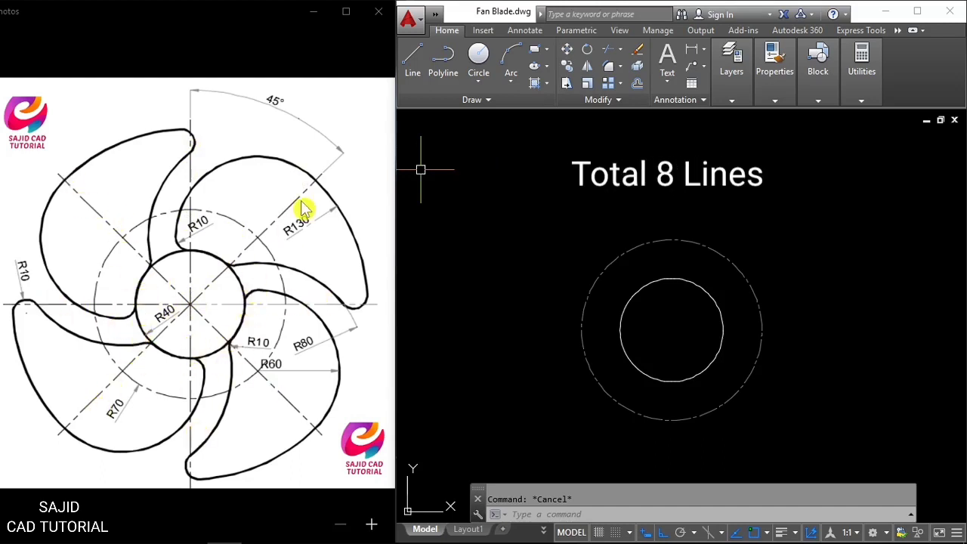
Step: Draw a vertical polyline straight up from the hub centre
{"action": "middle_click_drag", "start_coordinate": [557, 259], "coordinate": [547, 287]}
{"action": "type", "text": "p"}
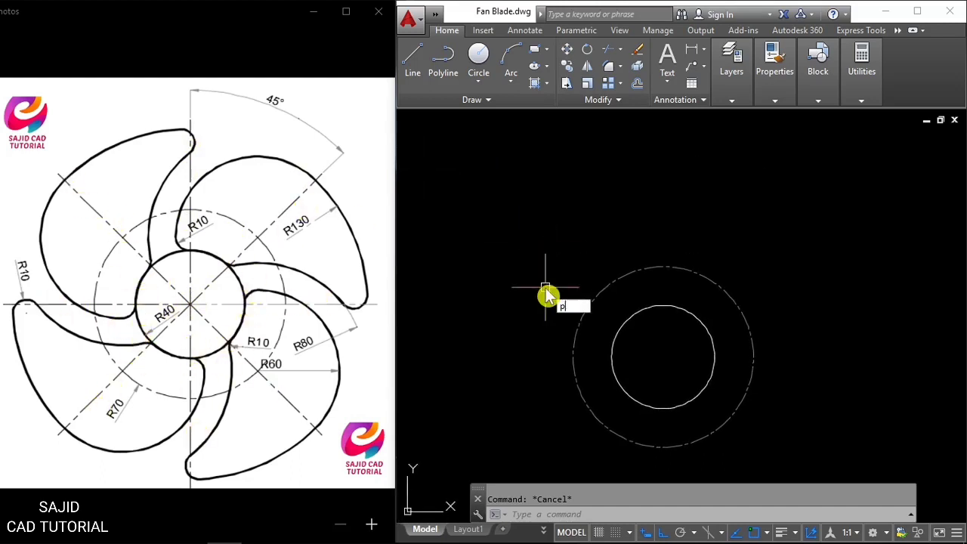
{"action": "type", "text": "l"}
{"action": "key", "text": "Return"}
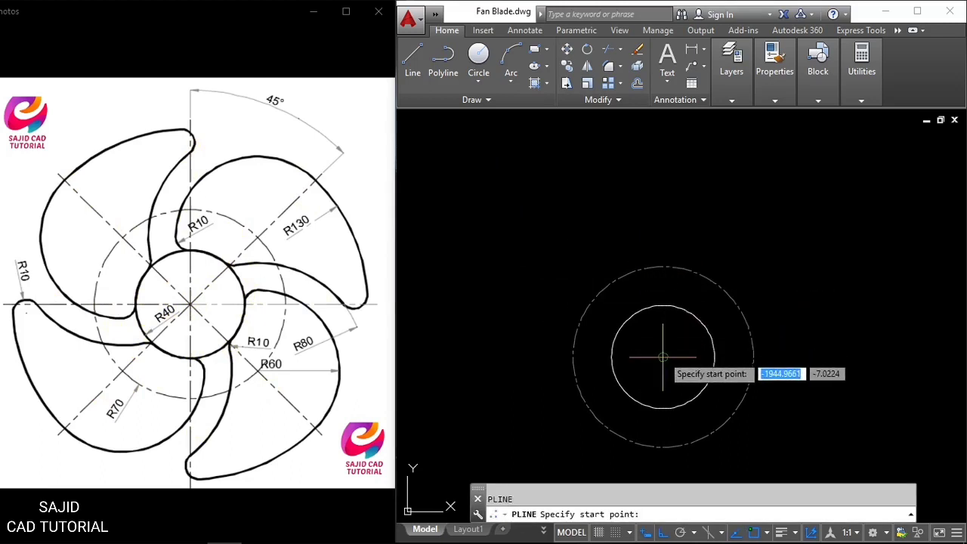
{"action": "left_click", "coordinate": [663, 357]}
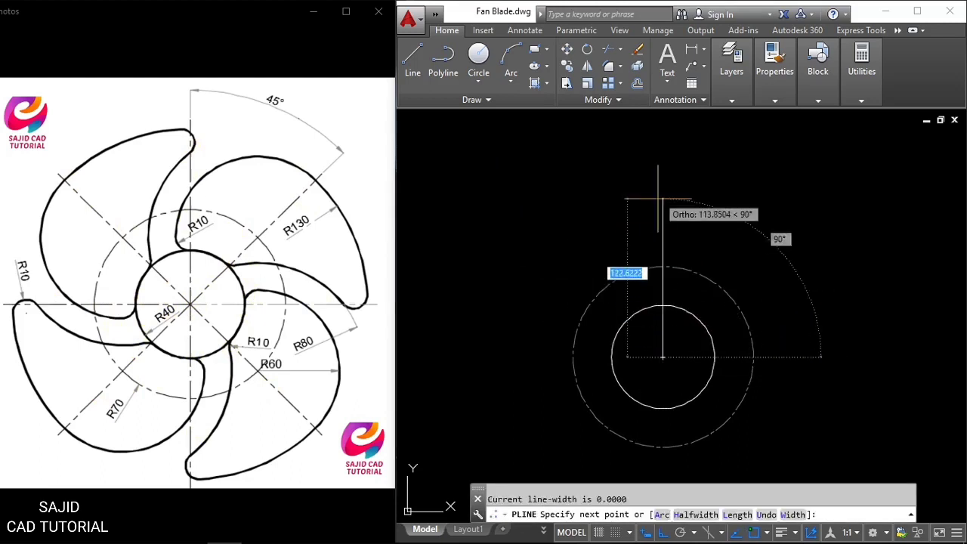
{"action": "left_click", "coordinate": [663, 134]}
{"action": "key", "text": "Escape"}
Step: Match the vertical line's style to the dash-dot circle
{"action": "left_click", "coordinate": [748, 84]}
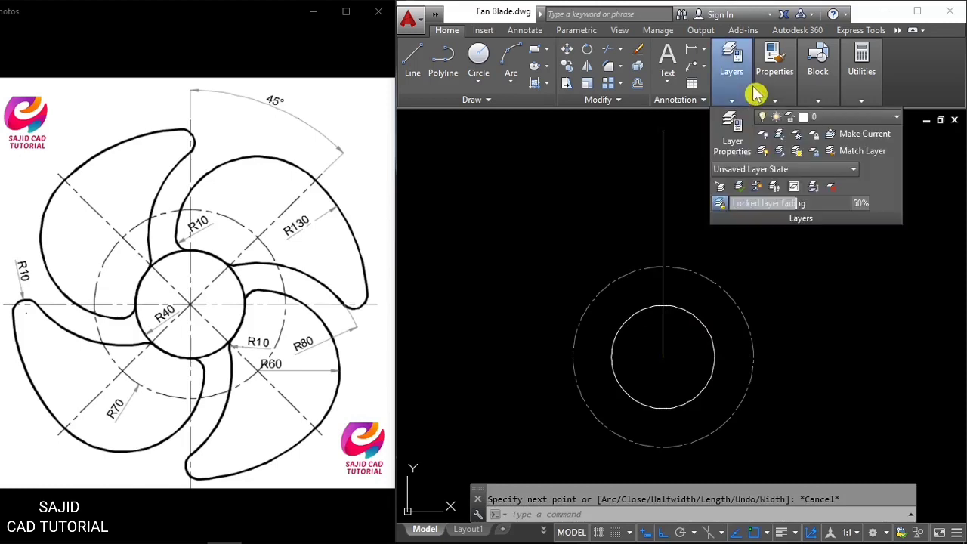
{"action": "left_click", "coordinate": [775, 79]}
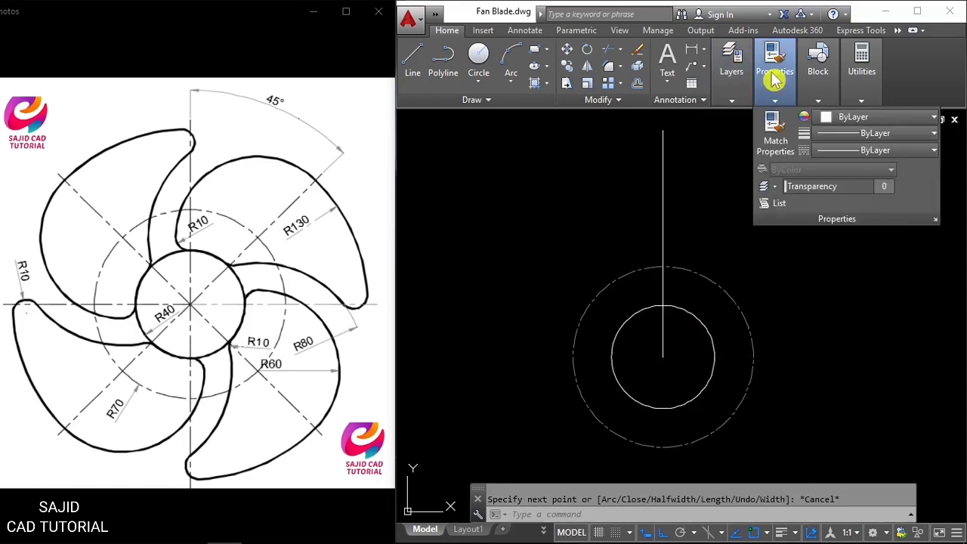
{"action": "left_click", "coordinate": [771, 132]}
{"action": "left_click", "coordinate": [707, 278]}
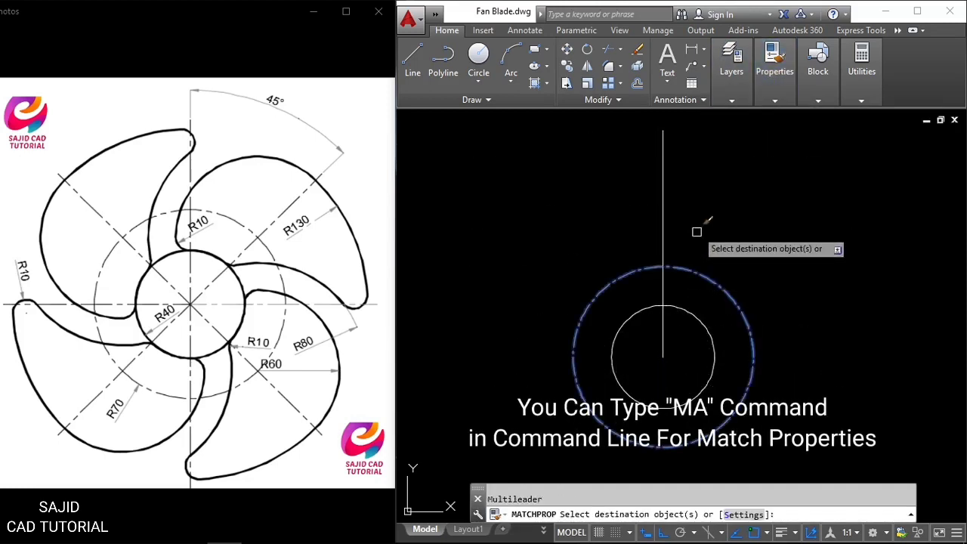
{"action": "left_click", "coordinate": [695, 224]}
{"action": "left_click", "coordinate": [695, 222]}
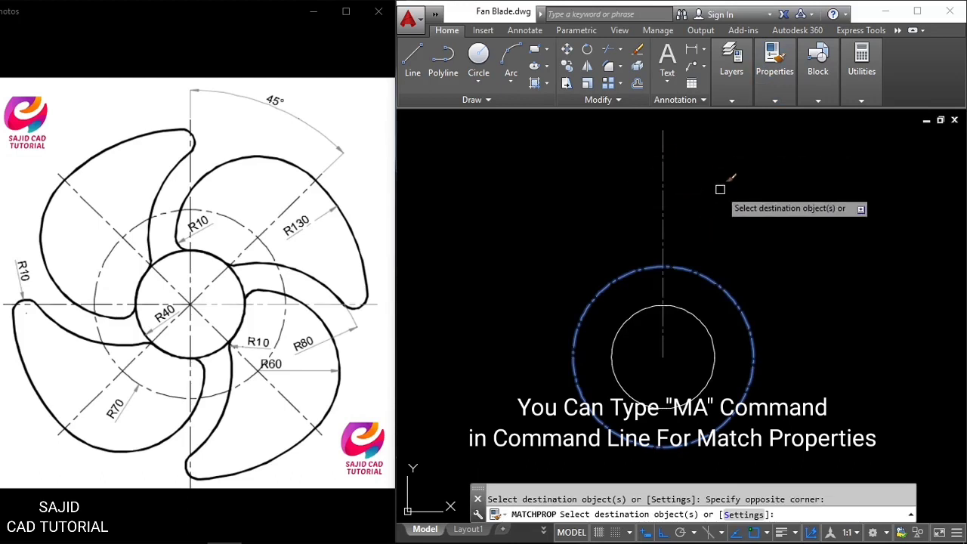
{"action": "key", "text": "Return"}
{"action": "scroll", "coordinate": [710, 207], "scroll_direction": "down", "scroll_amount": 1}
{"action": "scroll", "coordinate": [711, 205], "scroll_direction": "down", "scroll_amount": 1}
{"action": "scroll", "coordinate": [710, 205], "scroll_direction": "up", "scroll_amount": 1}
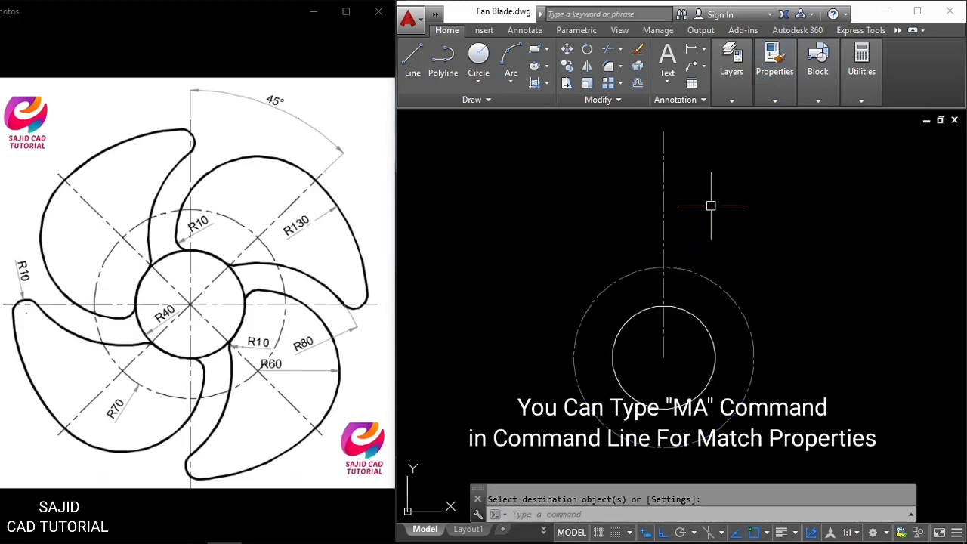
{"action": "scroll", "coordinate": [707, 202], "scroll_direction": "up", "scroll_amount": 1}
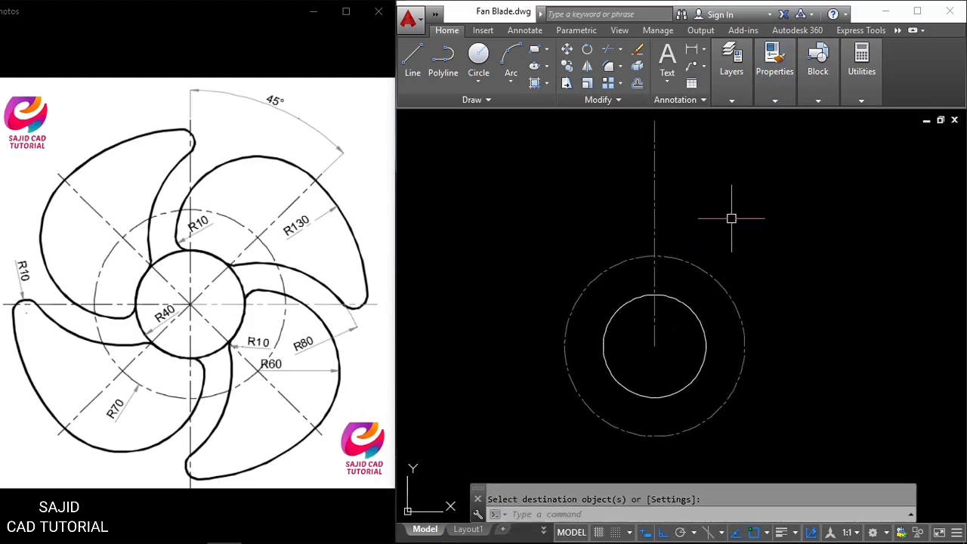
Step: Polar-array the vertical center line into 8 copies around the hub centre
{"action": "type", "text": "a"}
{"action": "key", "text": "Return"}
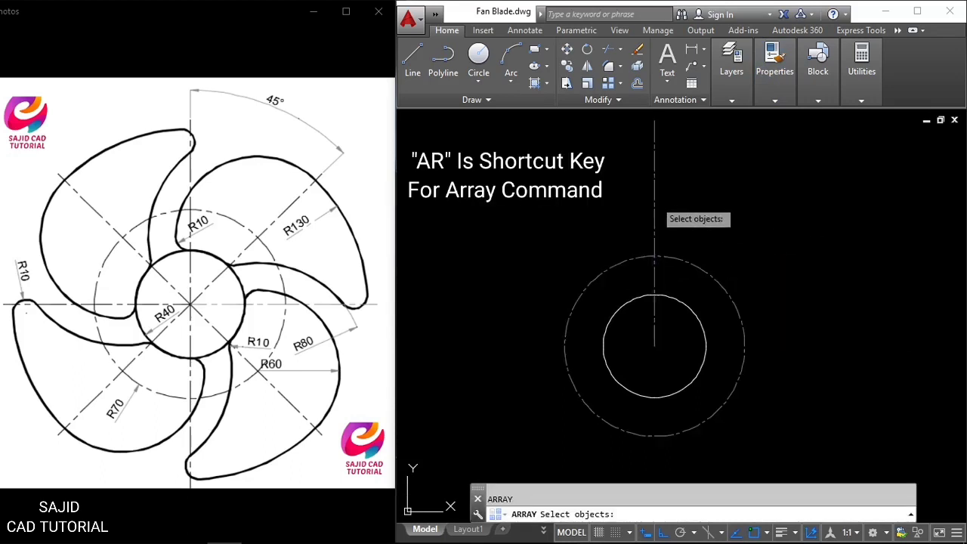
{"action": "left_click", "coordinate": [654, 199]}
{"action": "key", "text": "Return"}
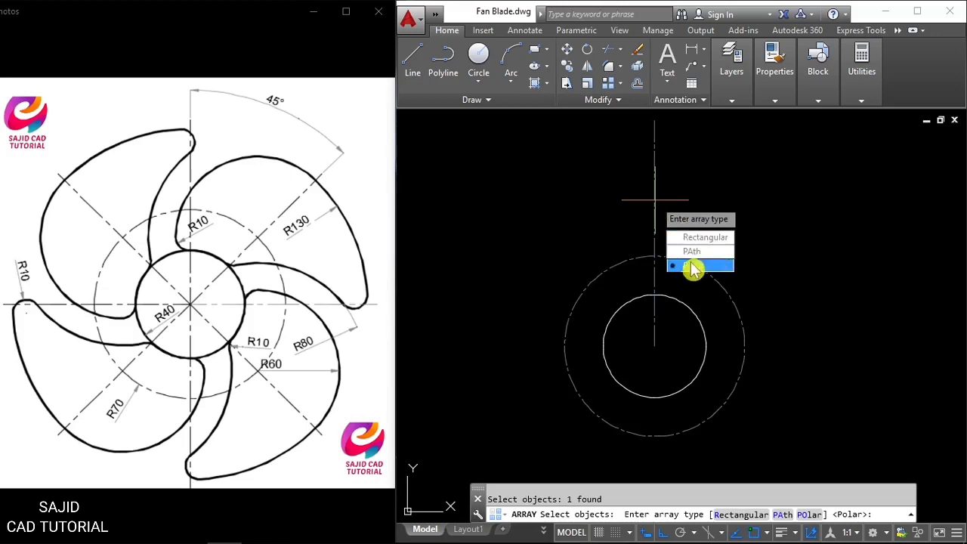
{"action": "left_click", "coordinate": [690, 265]}
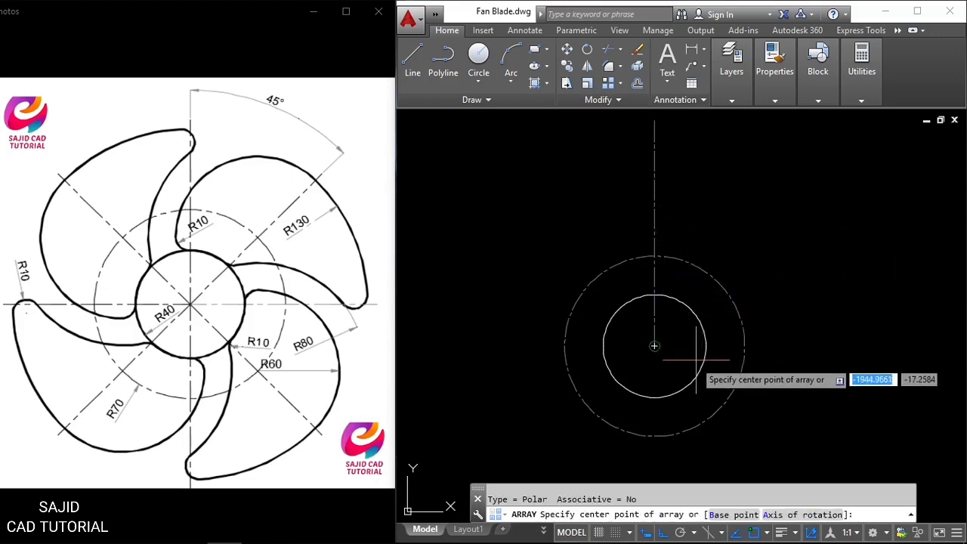
{"action": "left_click", "coordinate": [654, 346]}
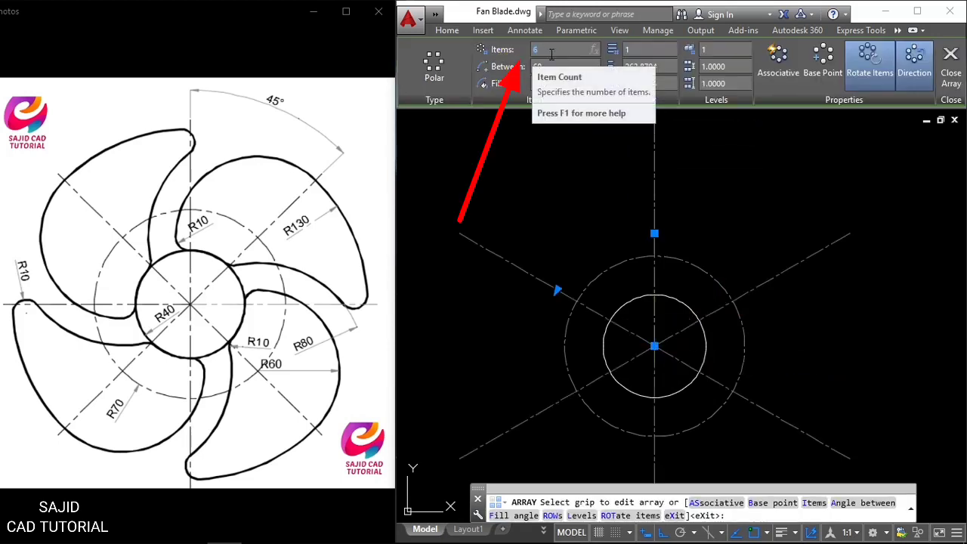
{"action": "type", "text": "8"}
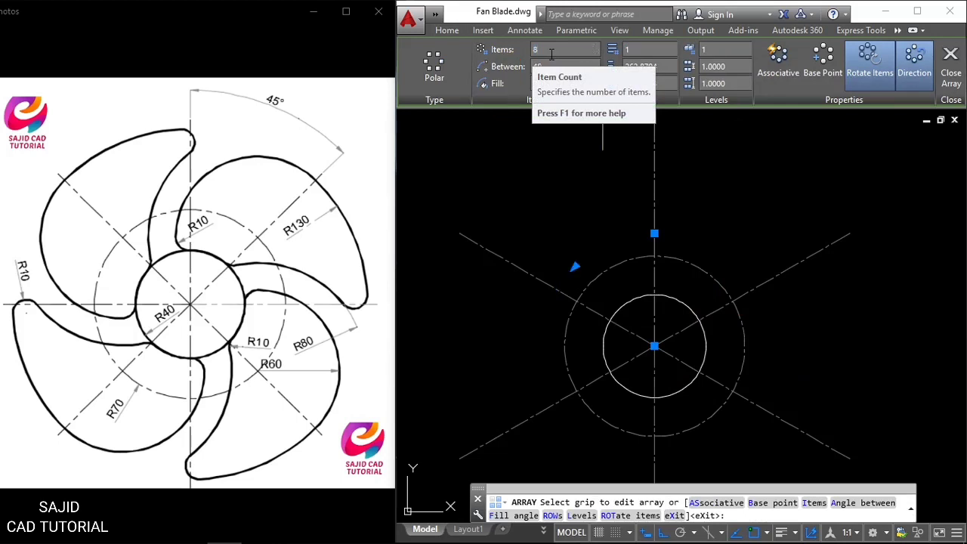
{"action": "key", "text": "Return"}
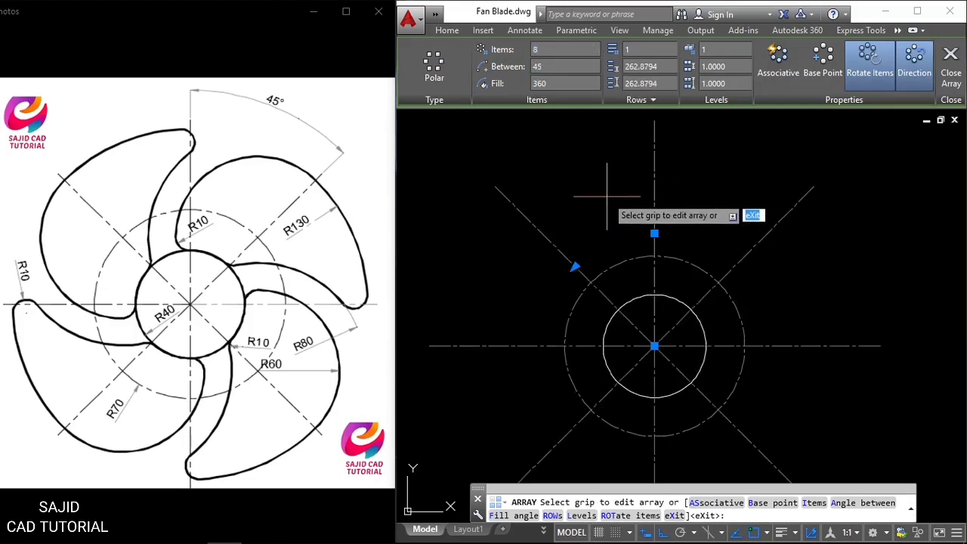
{"action": "key", "text": "Return"}
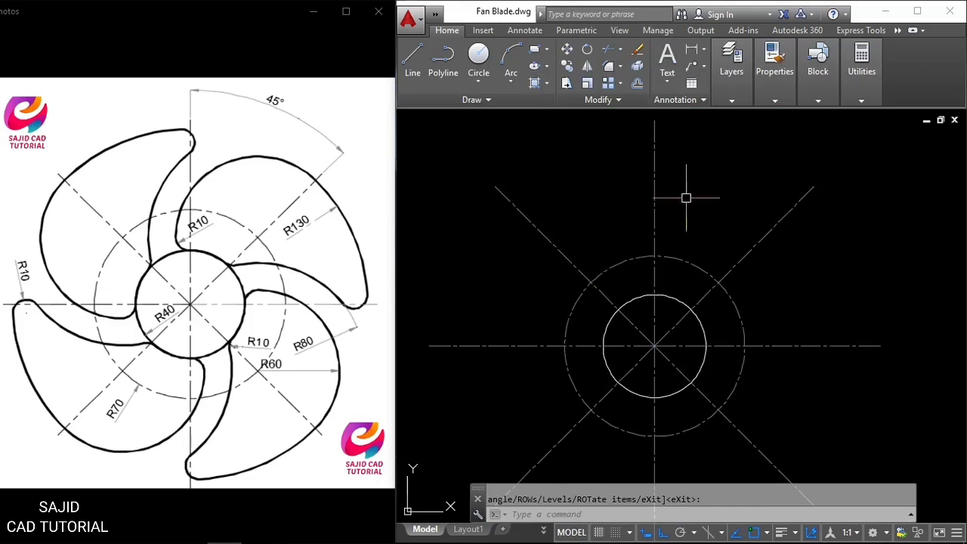
{"action": "middle_click_drag", "start_coordinate": [686, 198], "coordinate": [680, 173]}
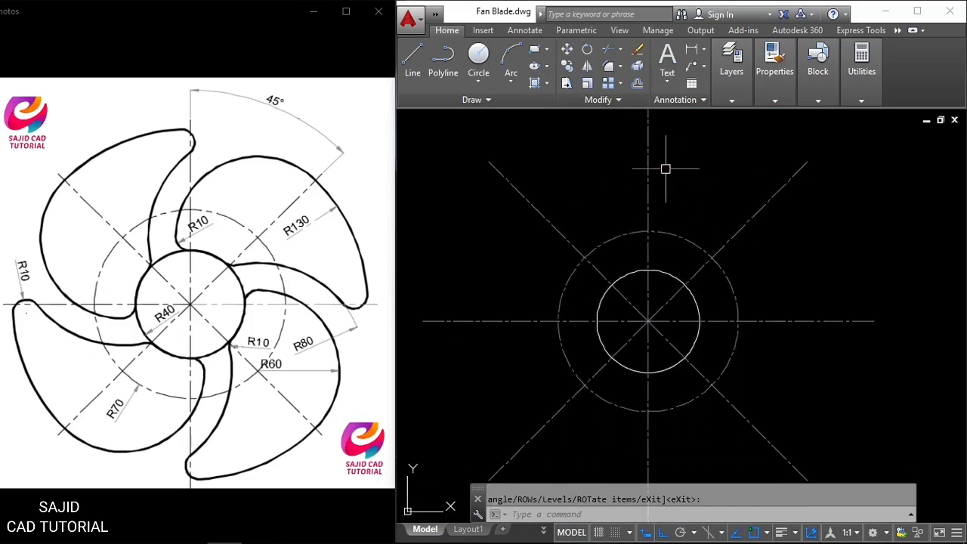
{"action": "scroll", "coordinate": [679, 243], "scroll_direction": "down", "scroll_amount": 2}
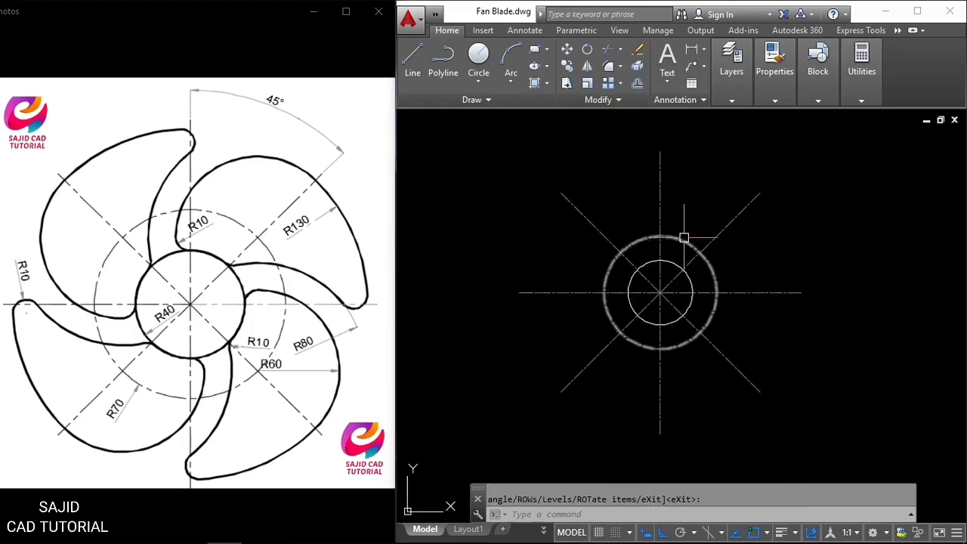
{"action": "mouse_move", "coordinate": [694, 220]}
{"action": "middle_mouse_down"}
{"action": "mouse_move", "coordinate": [668, 245]}
{"action": "mouse_move", "coordinate": [665, 269]}
{"action": "middle_mouse_up"}
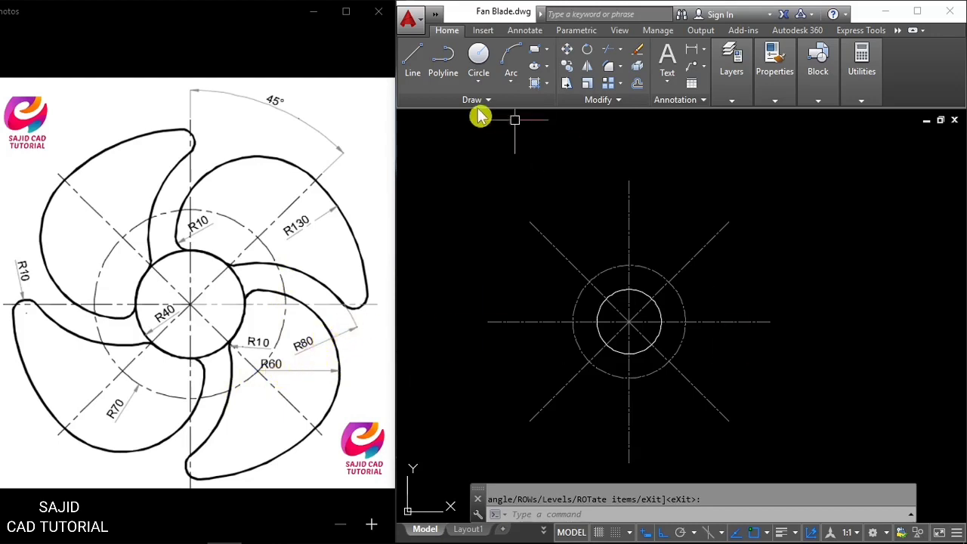
Step: Draw an R60 circle where the lower-right center line meets the dash-dot circle
{"action": "left_click", "coordinate": [482, 58]}
{"action": "scroll", "coordinate": [692, 382], "scroll_direction": "up", "scroll_amount": 4}
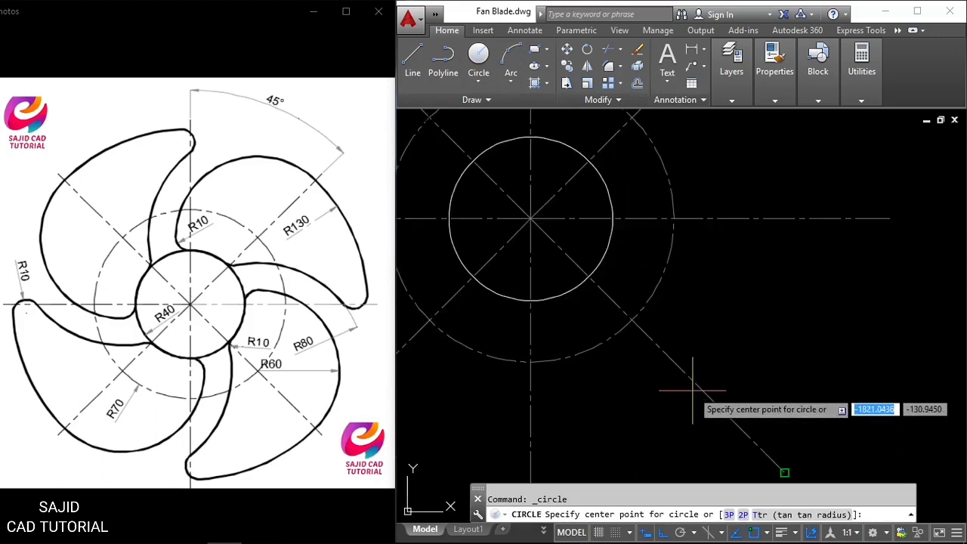
{"action": "left_click", "coordinate": [632, 319]}
{"action": "type", "text": "60"}
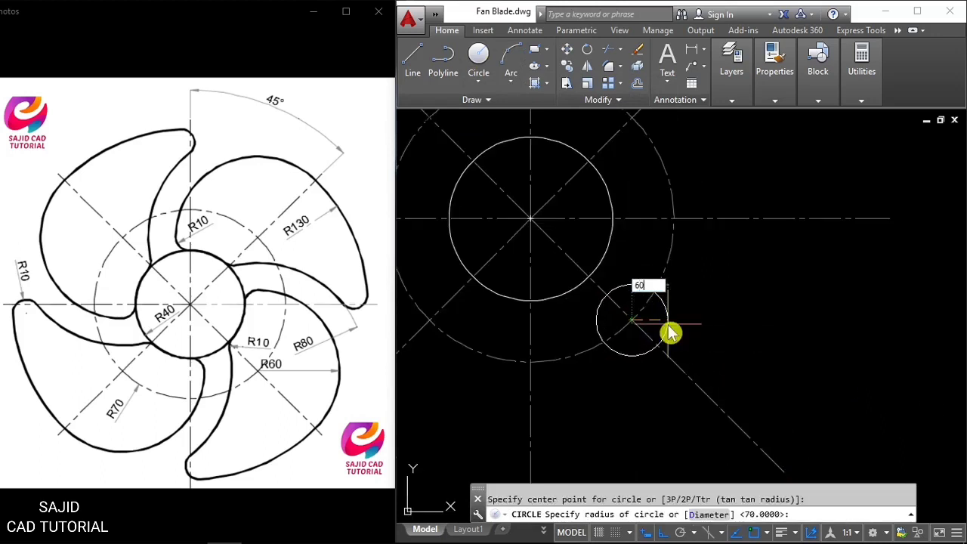
{"action": "key", "text": "Return"}
{"action": "key", "text": "Return"}
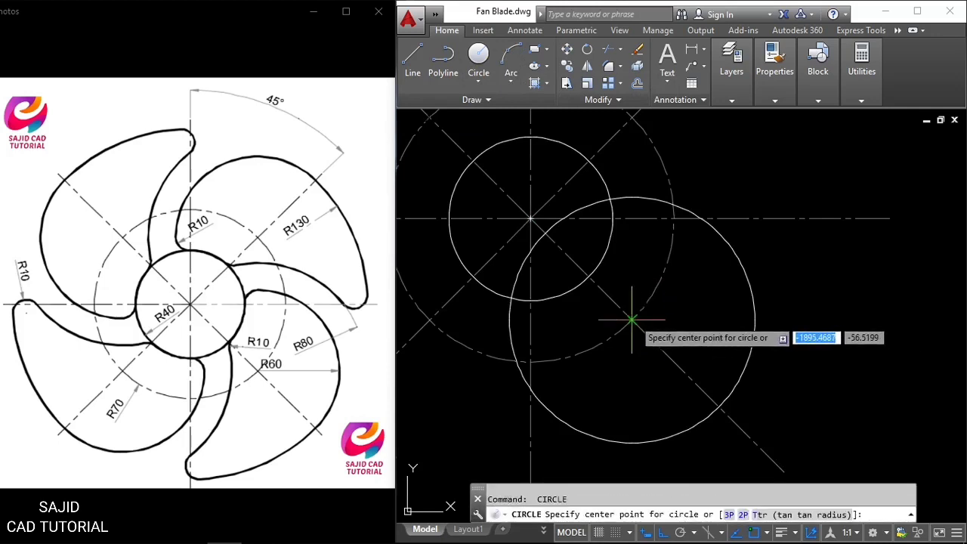
Step: Add a concentric R80 circle at the same intersection
{"action": "left_click", "coordinate": [632, 320]}
{"action": "type", "text": "80"}
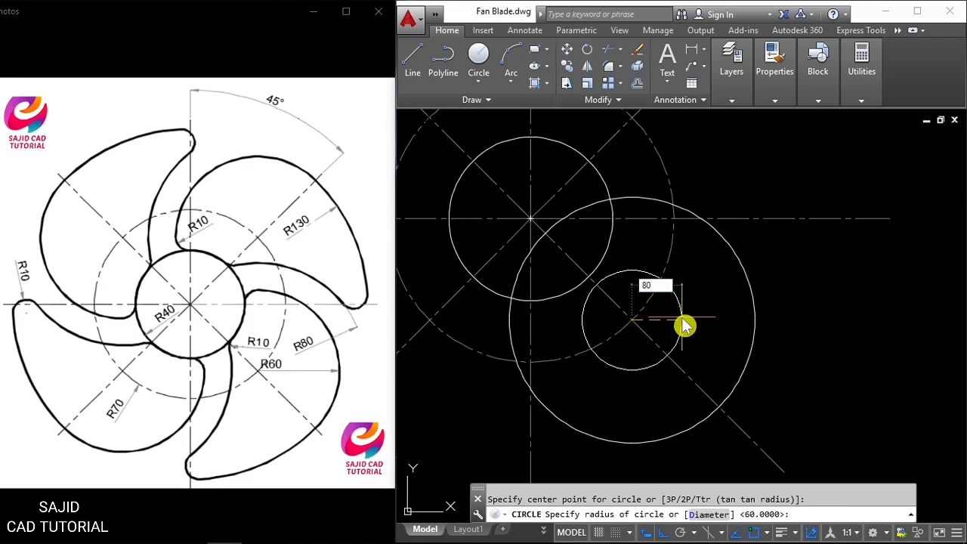
{"action": "key", "text": "Return"}
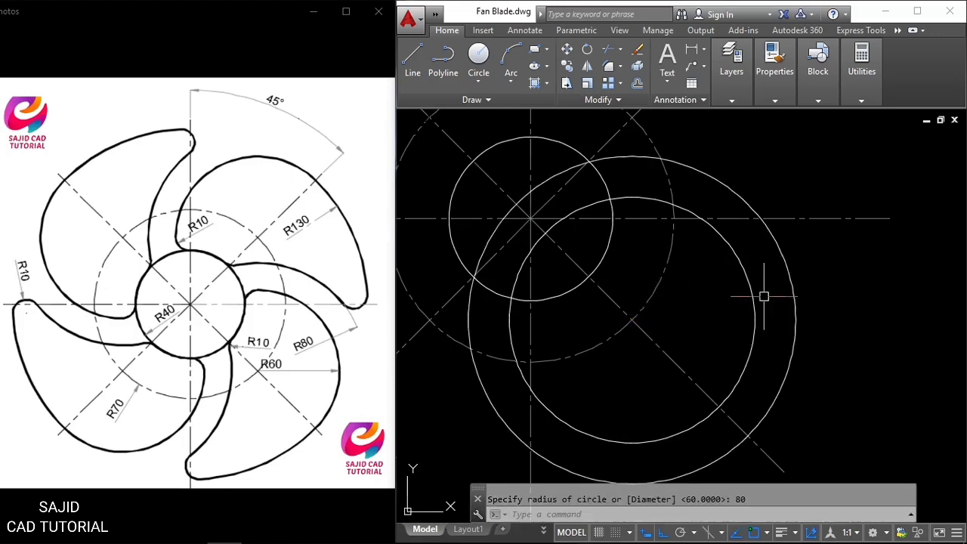
{"action": "scroll", "coordinate": [764, 296], "scroll_direction": "down", "scroll_amount": 2}
{"action": "scroll", "coordinate": [725, 302], "scroll_direction": "down", "scroll_amount": 1}
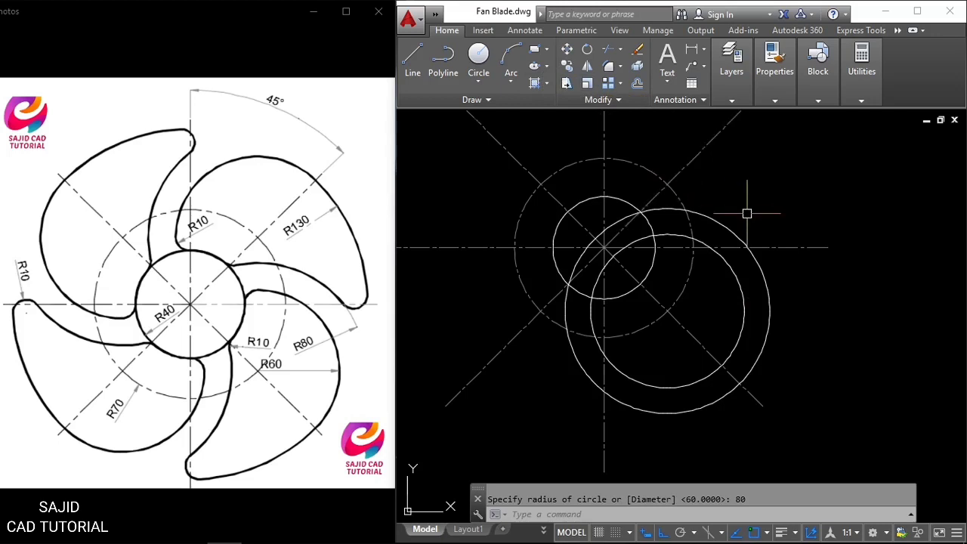
Step: Trim the lower arcs of the R60 and R80 circles at the lower-right center line
{"action": "type", "text": "r"}
{"action": "key", "text": "Return"}
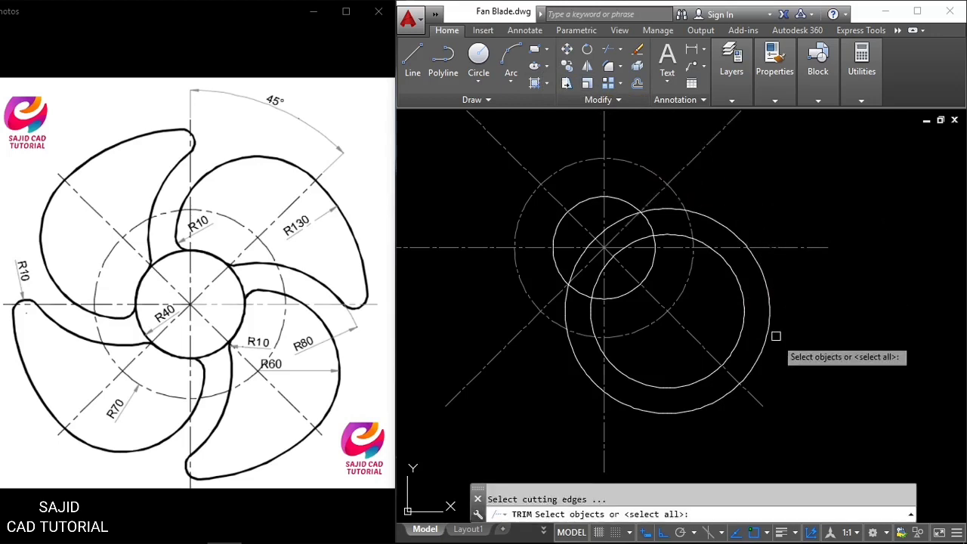
{"action": "left_click", "coordinate": [693, 340]}
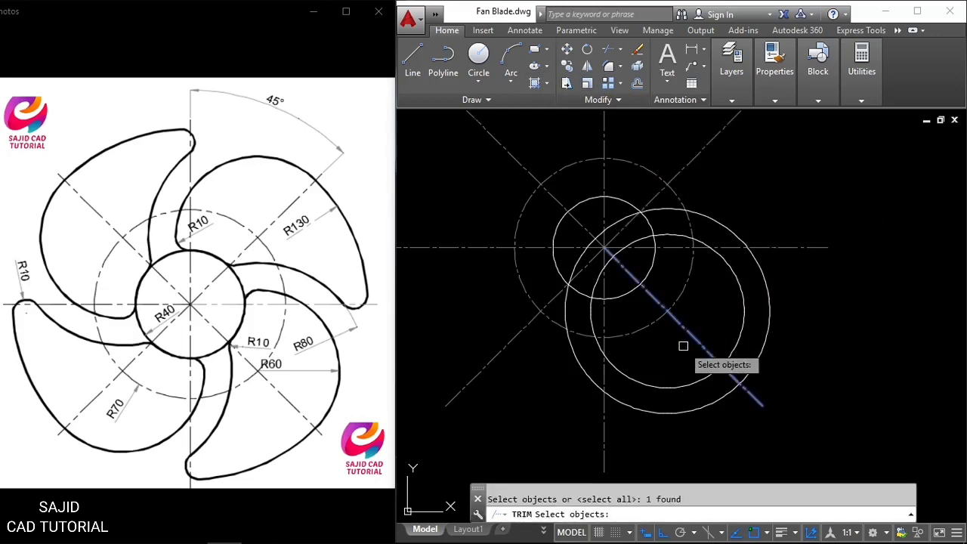
{"action": "key", "text": "Return"}
{"action": "left_click", "coordinate": [723, 443]}
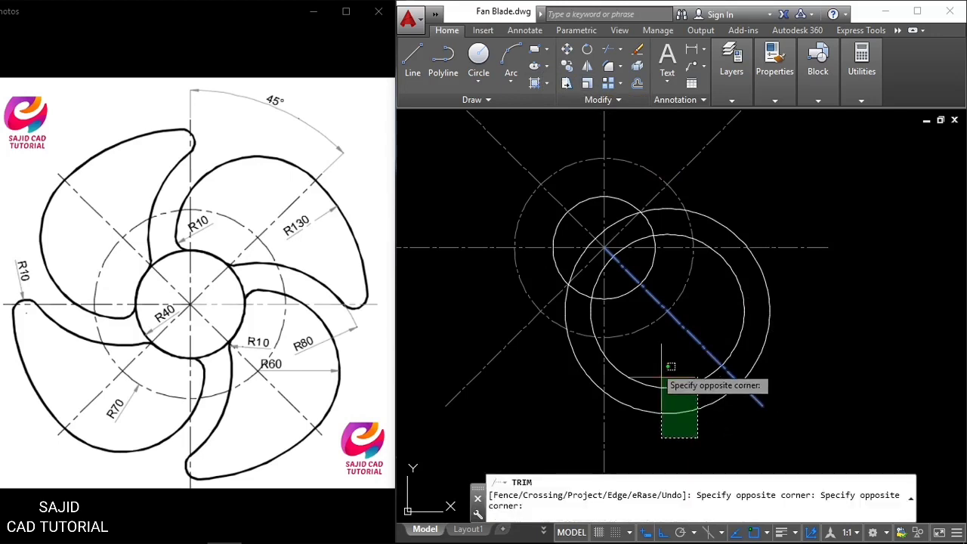
{"action": "left_click", "coordinate": [656, 366]}
{"action": "key", "text": "Return"}
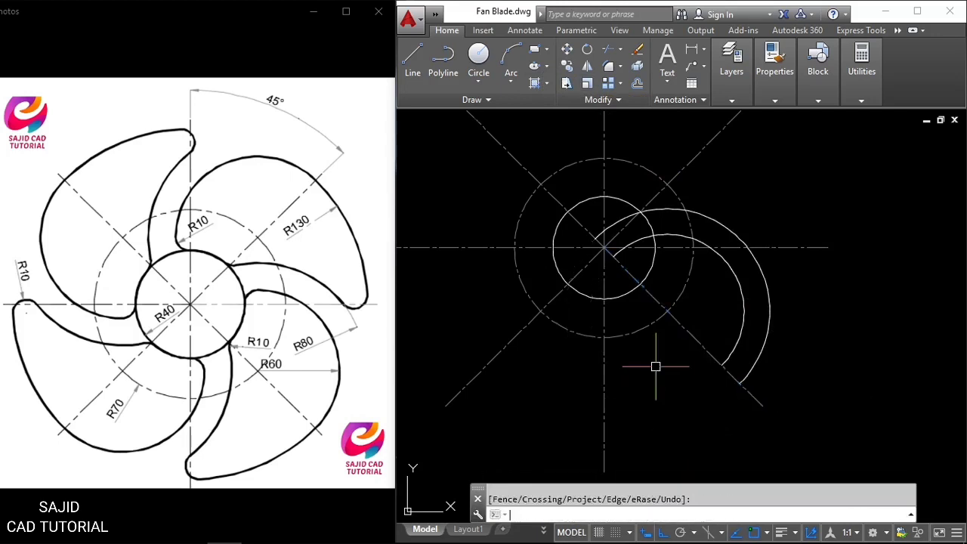
{"action": "scroll", "coordinate": [641, 232], "scroll_direction": "up", "scroll_amount": 5}
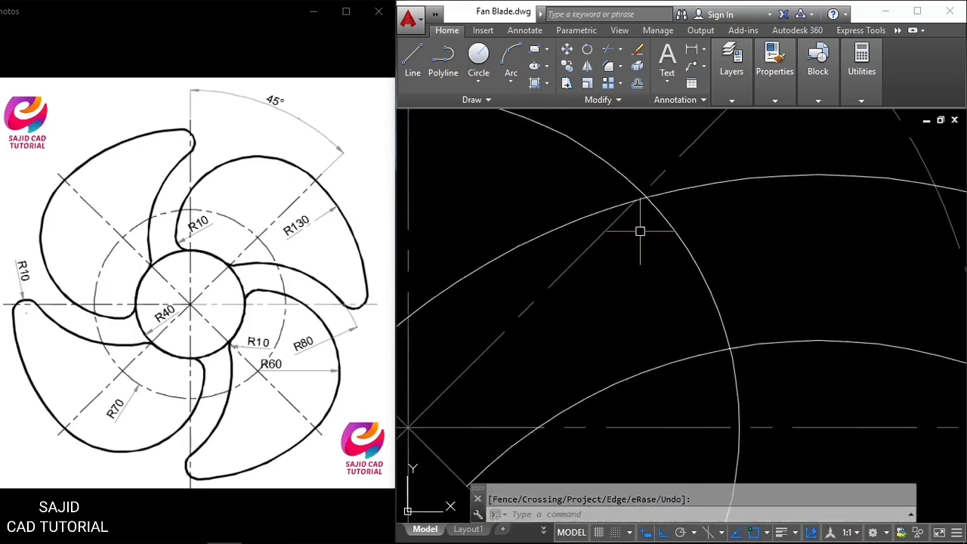
{"action": "scroll", "coordinate": [640, 231], "scroll_direction": "up", "scroll_amount": 2}
Step: Trim away the excess lower arc segment
{"action": "type", "text": "r"}
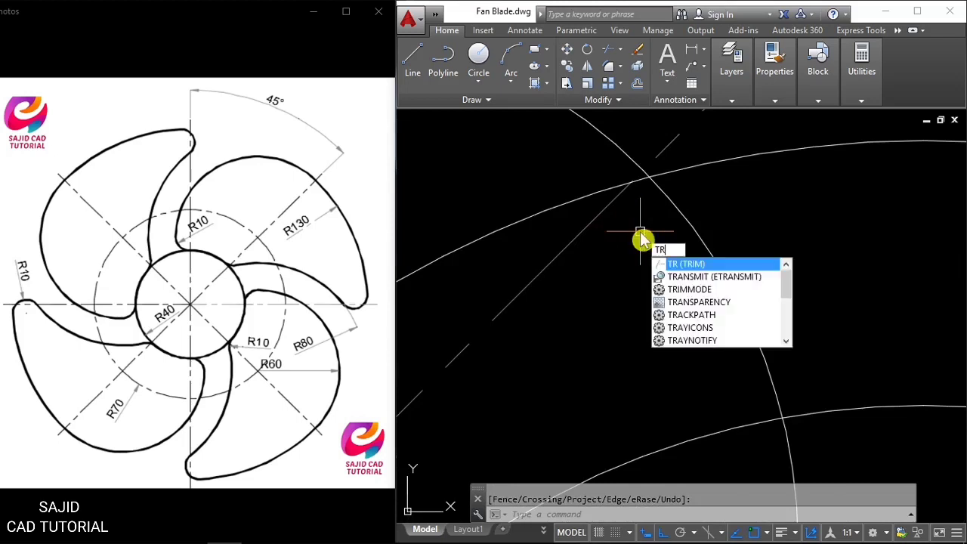
{"action": "key", "text": "Return"}
{"action": "key", "text": "Return"}
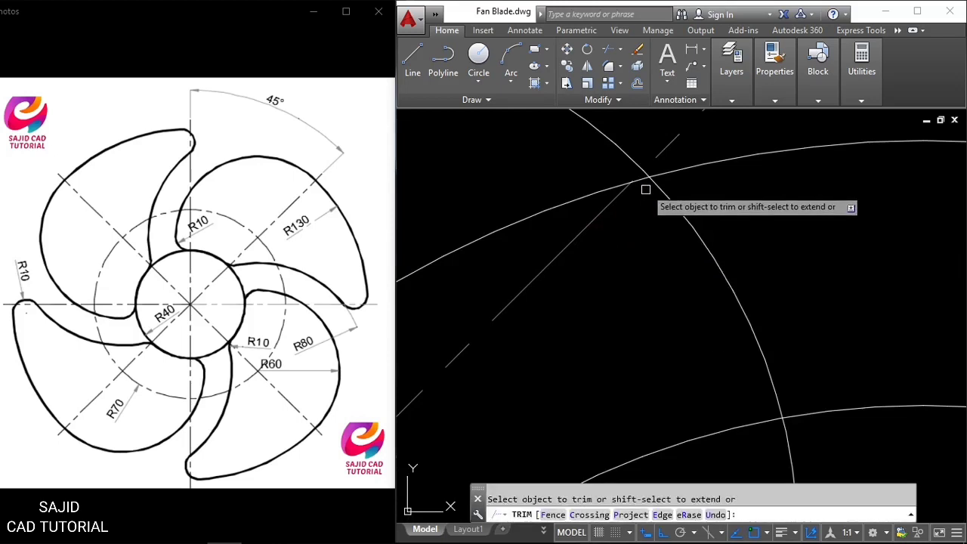
{"action": "scroll", "coordinate": [651, 216], "scroll_direction": "down", "scroll_amount": 3}
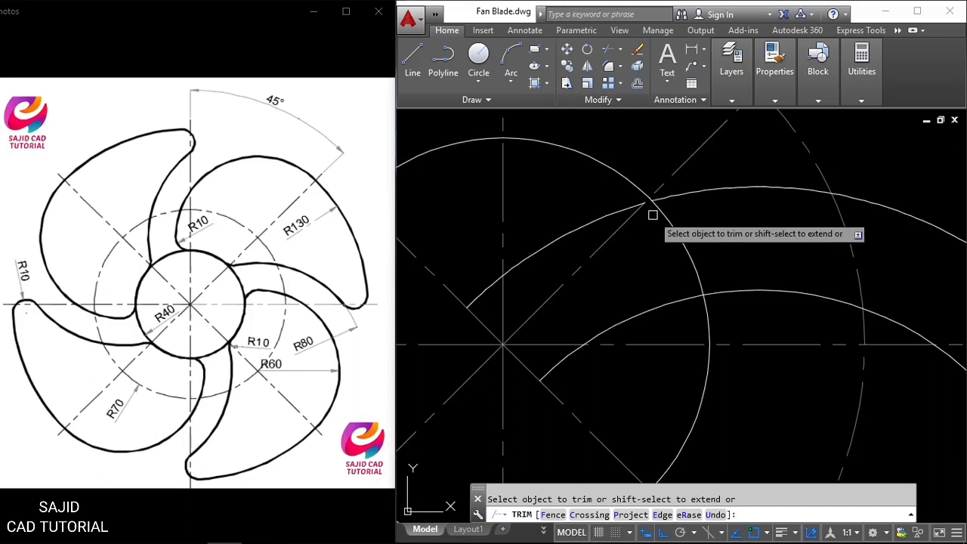
{"action": "left_click", "coordinate": [681, 297]}
{"action": "key", "text": "Escape"}
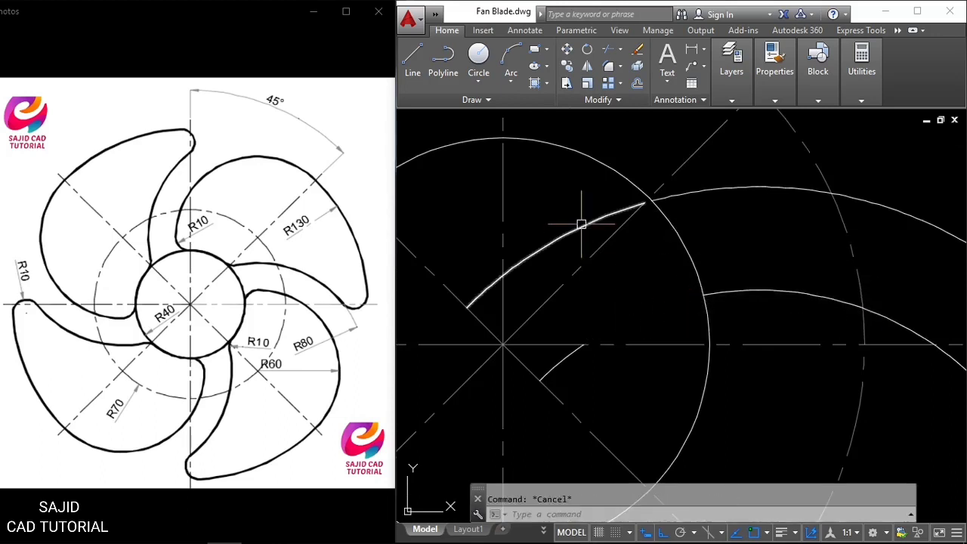
Step: Erase the leftover upper and short lower arc pieces
{"action": "left_click", "coordinate": [580, 222]}
{"action": "left_click", "coordinate": [576, 351]}
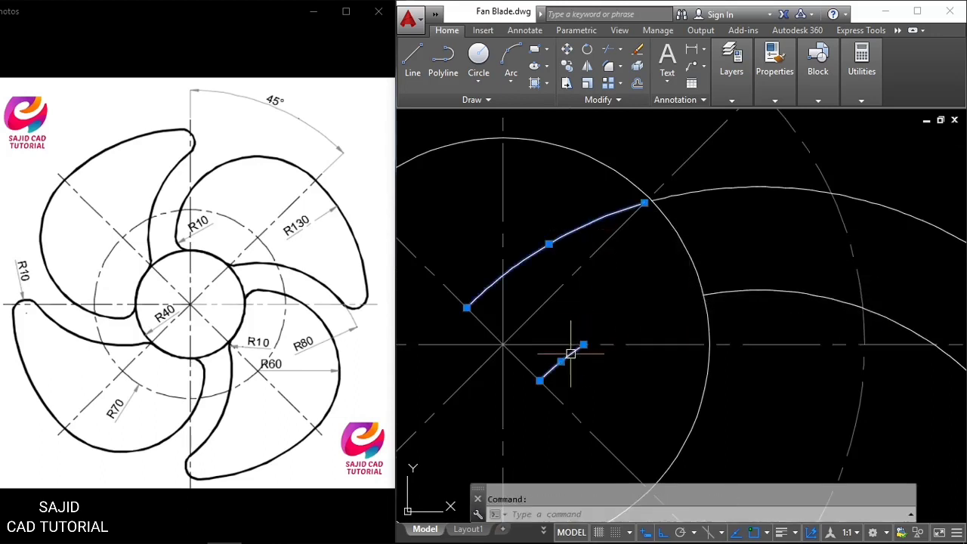
{"action": "left_click", "coordinate": [637, 51]}
{"action": "scroll", "coordinate": [594, 184], "scroll_direction": "down", "scroll_amount": 2}
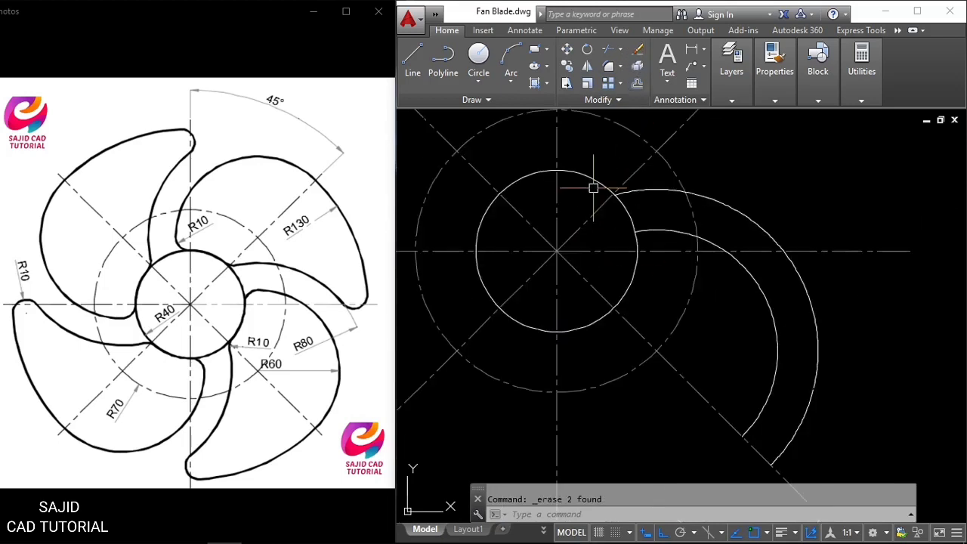
{"action": "scroll", "coordinate": [600, 188], "scroll_direction": "down", "scroll_amount": 2}
{"action": "scroll", "coordinate": [599, 188], "scroll_direction": "down", "scroll_amount": 1}
{"action": "middle_click_drag", "start_coordinate": [568, 226], "coordinate": [661, 281]}
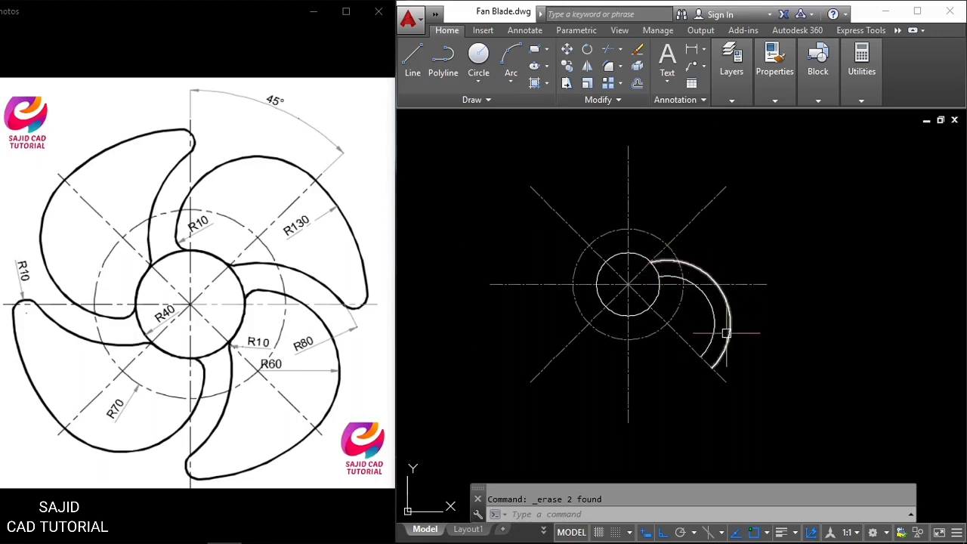
Step: Polar-array the two blade arcs into 4 copies around the hub centre
{"action": "left_click", "coordinate": [755, 340]}
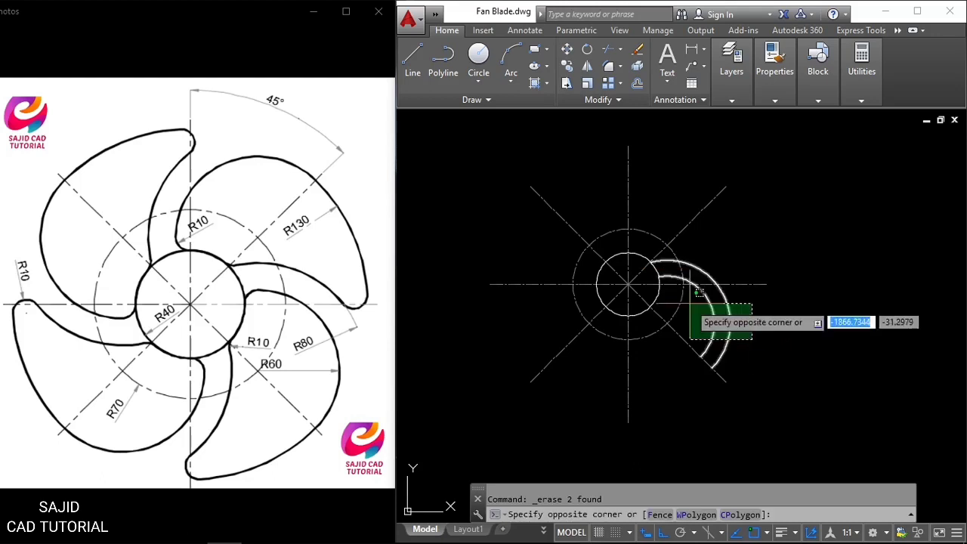
{"action": "left_click", "coordinate": [689, 304]}
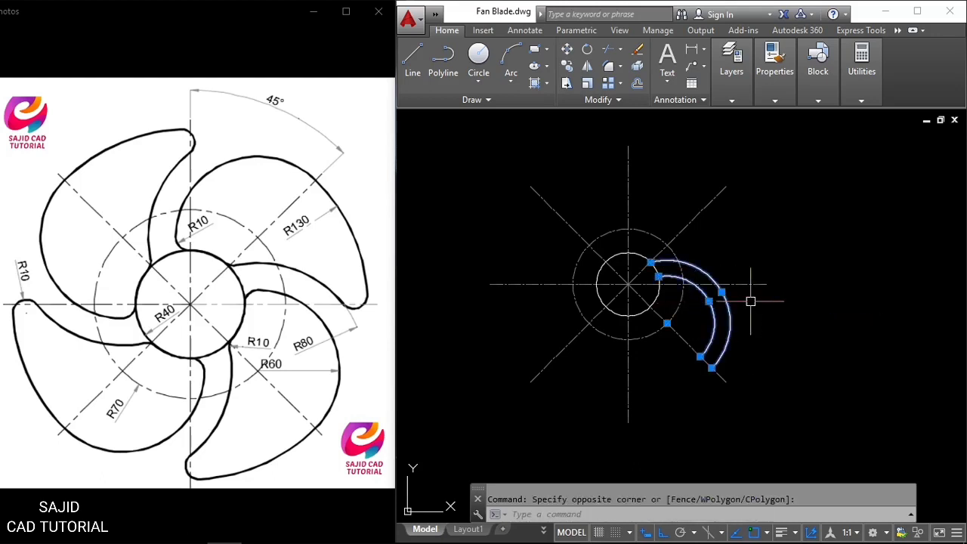
{"action": "key", "text": "Escape"}
{"action": "left_click", "coordinate": [752, 324]}
{"action": "left_click", "coordinate": [708, 308]}
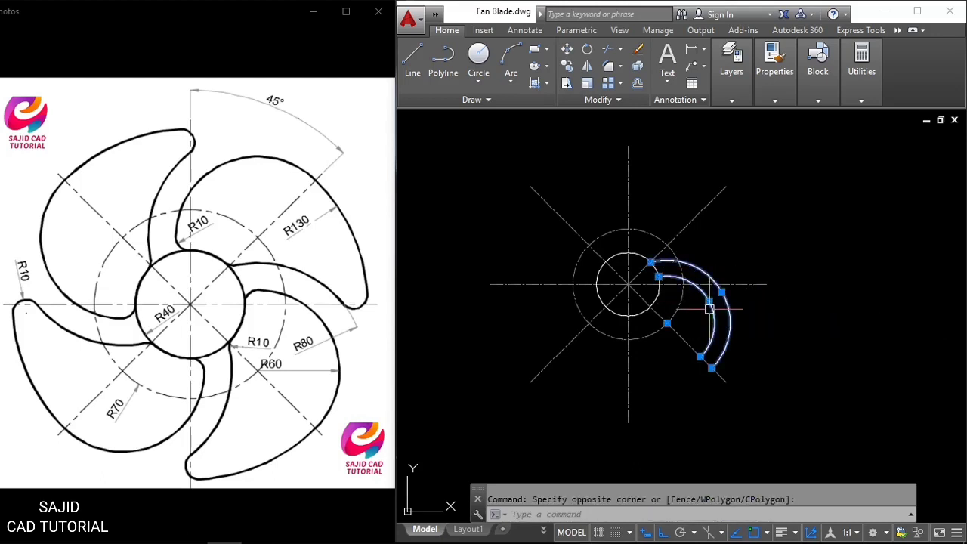
{"action": "type", "text": "ar"}
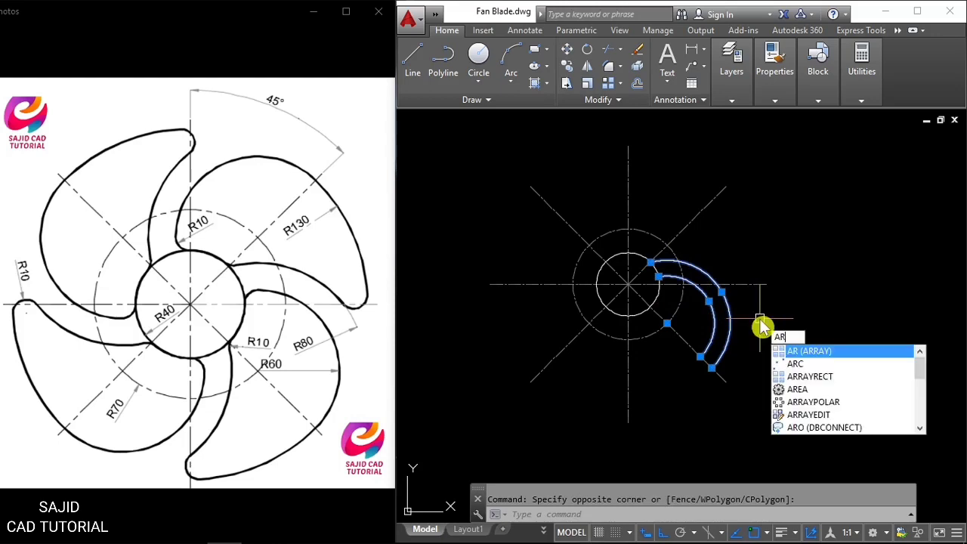
{"action": "key", "text": "Return"}
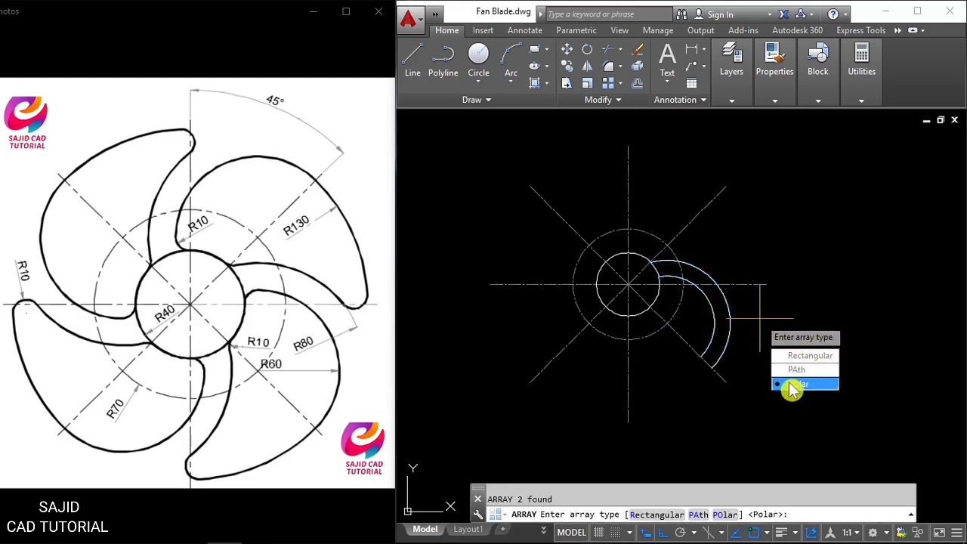
{"action": "left_click", "coordinate": [800, 384]}
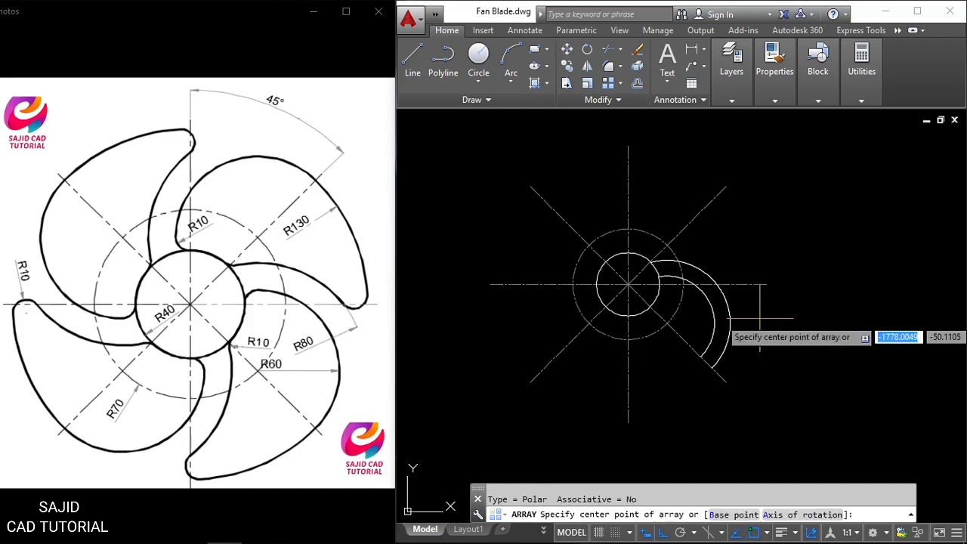
{"action": "left_click", "coordinate": [628, 284]}
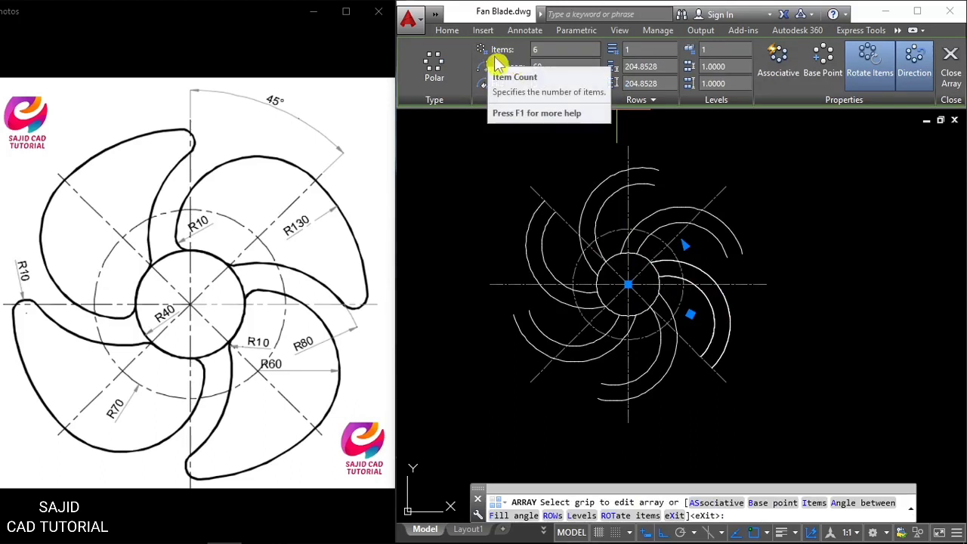
{"action": "left_click", "coordinate": [548, 50]}
{"action": "type", "text": "4"}
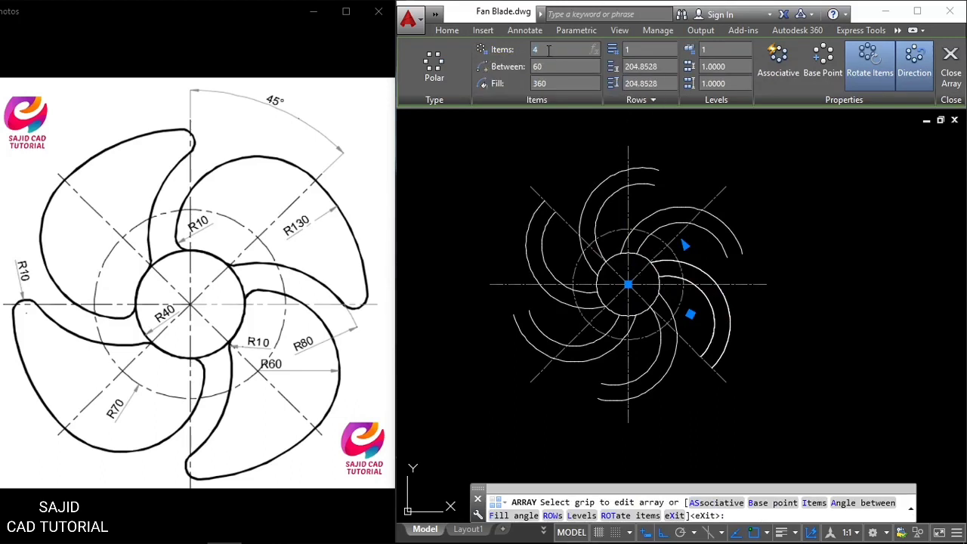
{"action": "key", "text": "Return"}
{"action": "key", "text": "Return"}
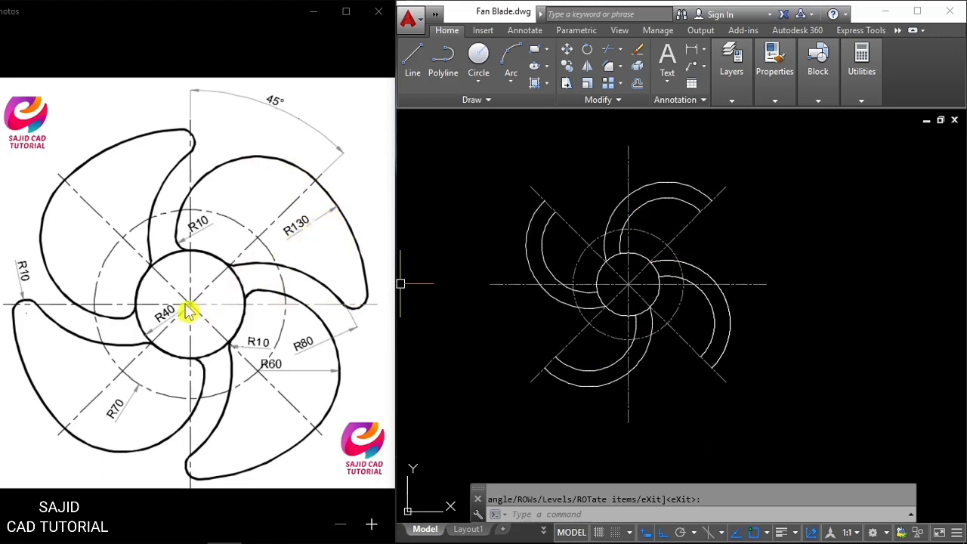
Step: Draw a radius 130 circle centred on the hub around all four blades
{"action": "left_click", "coordinate": [483, 61]}
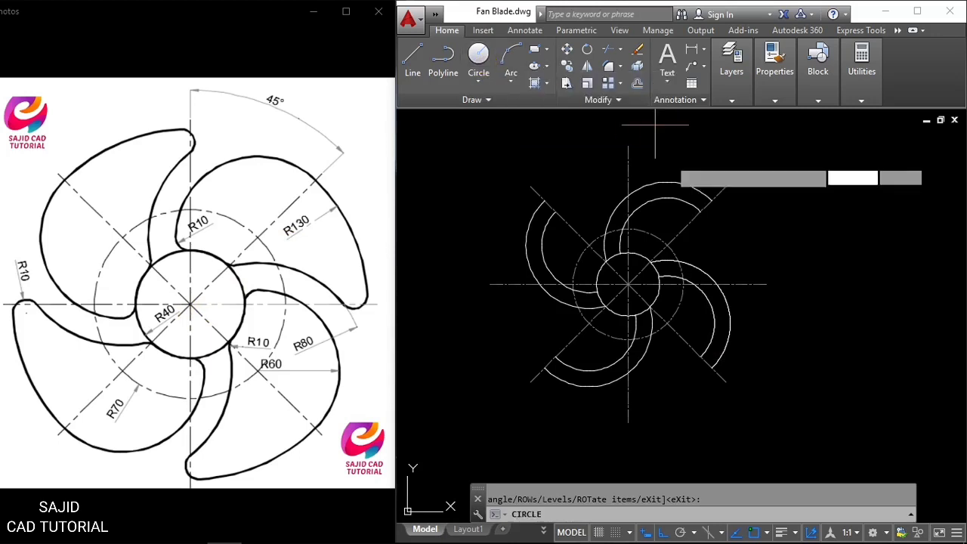
{"action": "left_click", "coordinate": [628, 285]}
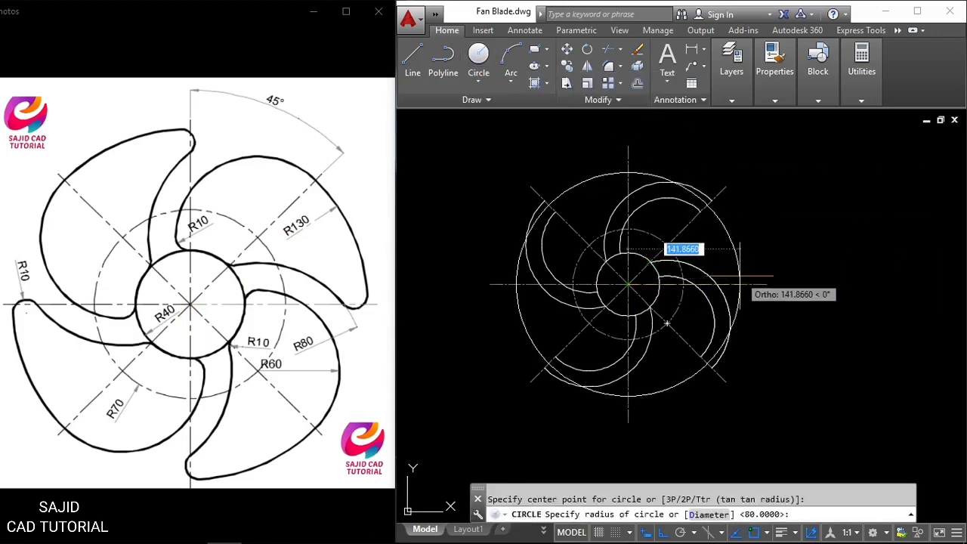
{"action": "type", "text": "130"}
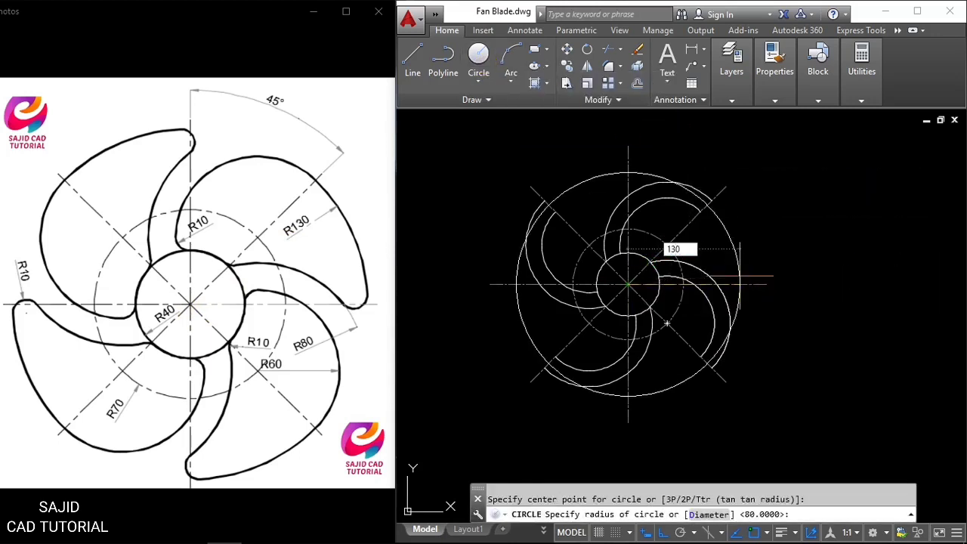
{"action": "key", "text": "Return"}
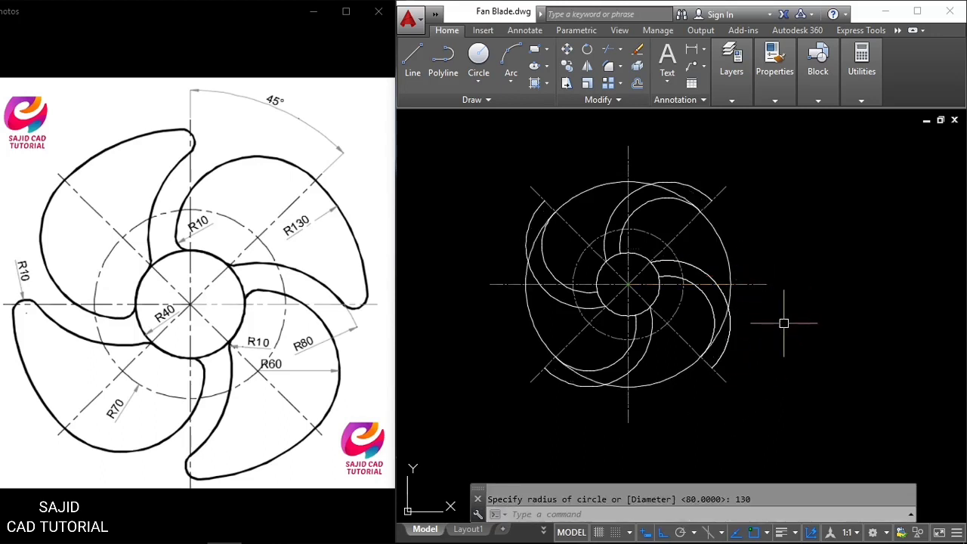
{"action": "left_click", "coordinate": [614, 55]}
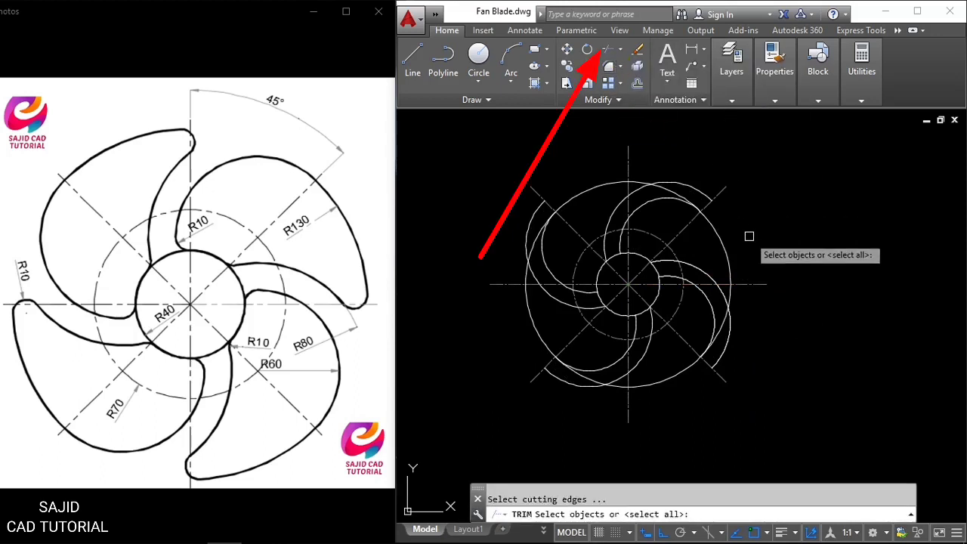
Step: Trim the R130 circle between the blades, leaving arcs capping the blade tips
{"action": "scroll", "coordinate": [606, 409], "scroll_direction": "up", "scroll_amount": 2}
{"action": "key", "text": "Return"}
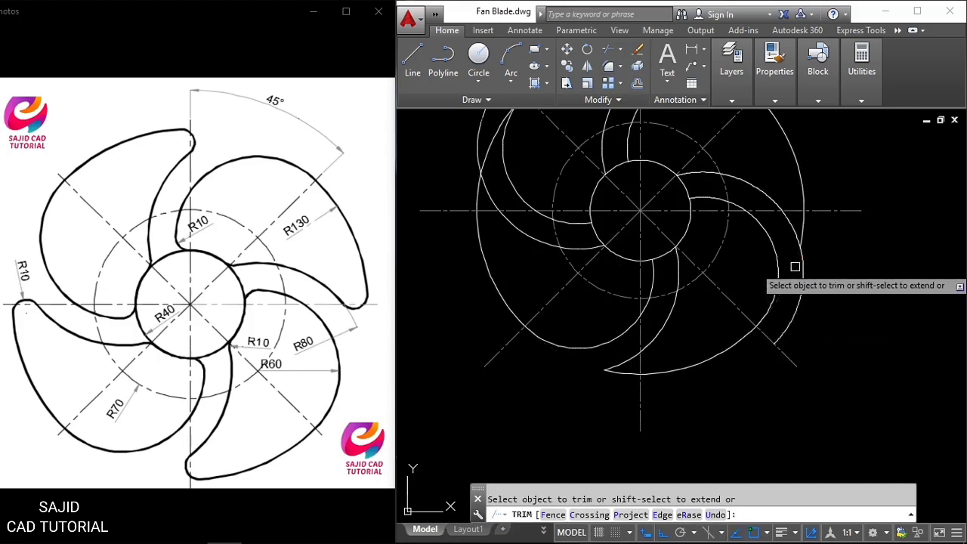
{"action": "scroll", "coordinate": [800, 284], "scroll_direction": "down", "scroll_amount": 2}
{"action": "key", "text": "Return"}
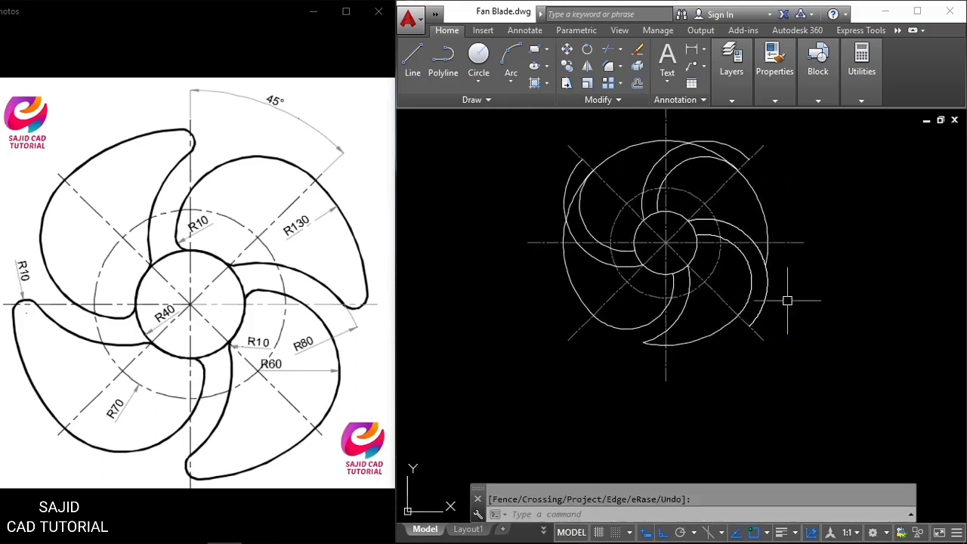
{"action": "type", "text": "p"}
{"action": "key", "text": "Return"}
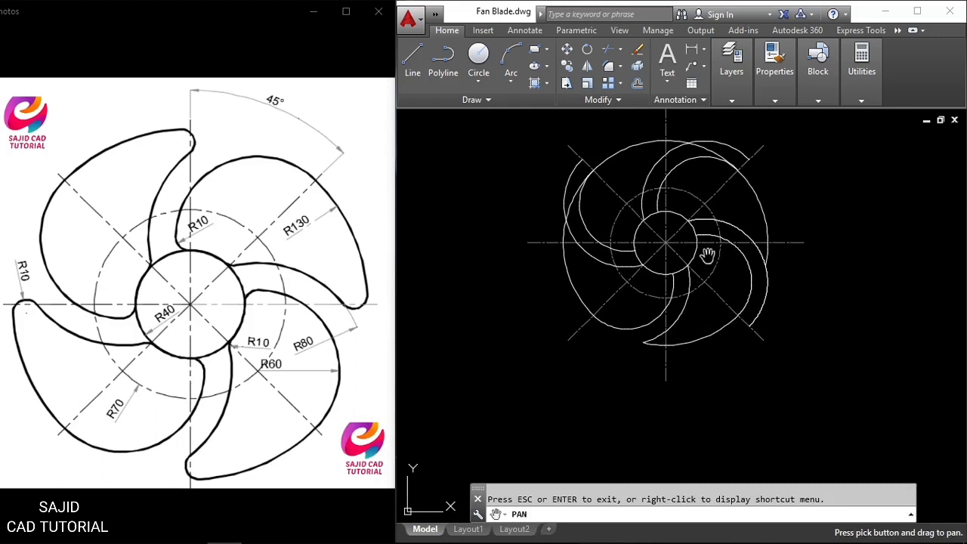
{"action": "left_click_drag", "start_coordinate": [725, 283], "coordinate": [713, 315]}
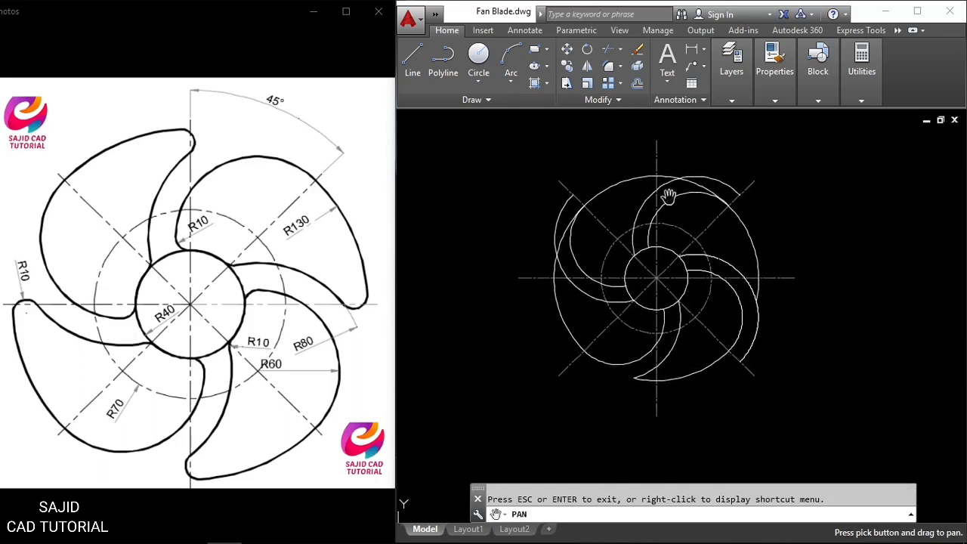
{"action": "key", "text": "Escape"}
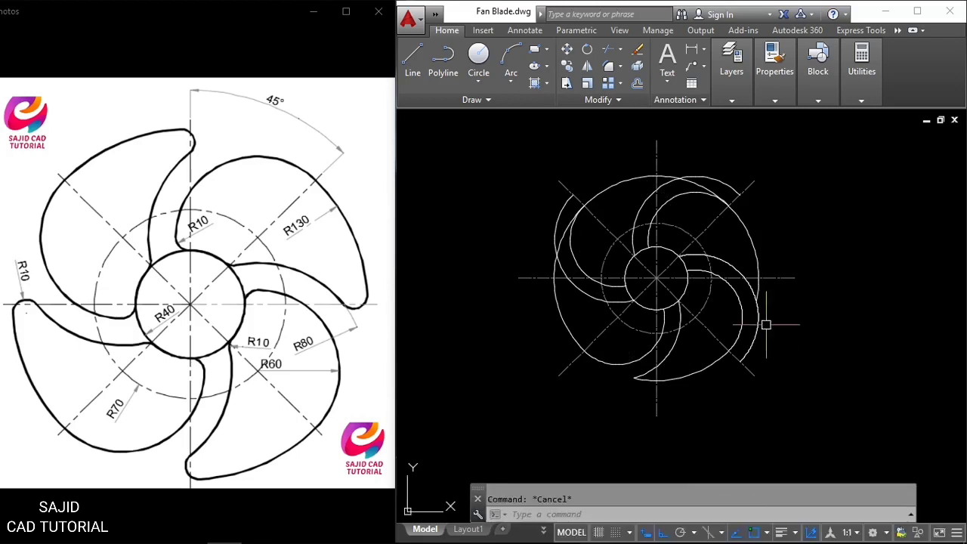
{"action": "left_click", "coordinate": [758, 306]}
{"action": "left_click", "coordinate": [752, 239]}
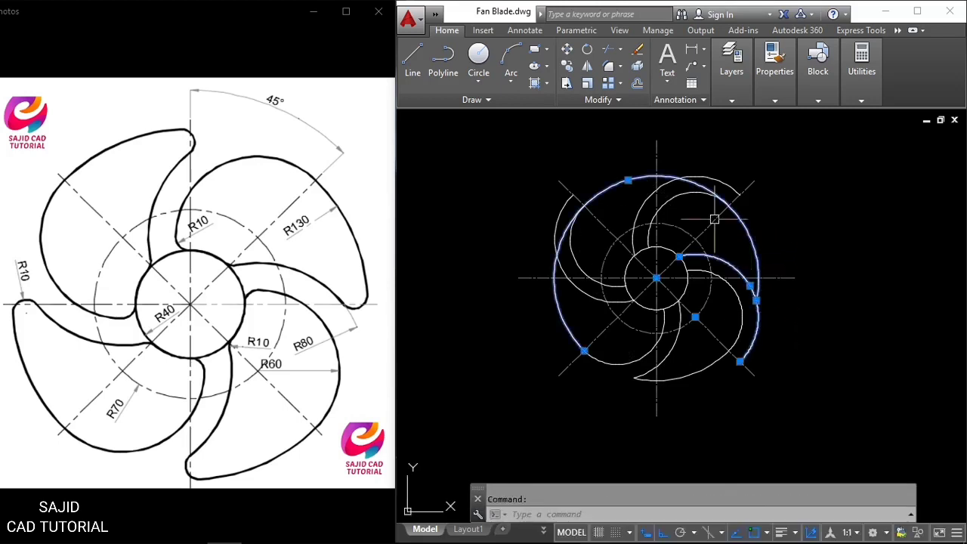
{"action": "left_click", "coordinate": [694, 206]}
{"action": "left_click", "coordinate": [686, 169]}
{"action": "key", "text": "Delete"}
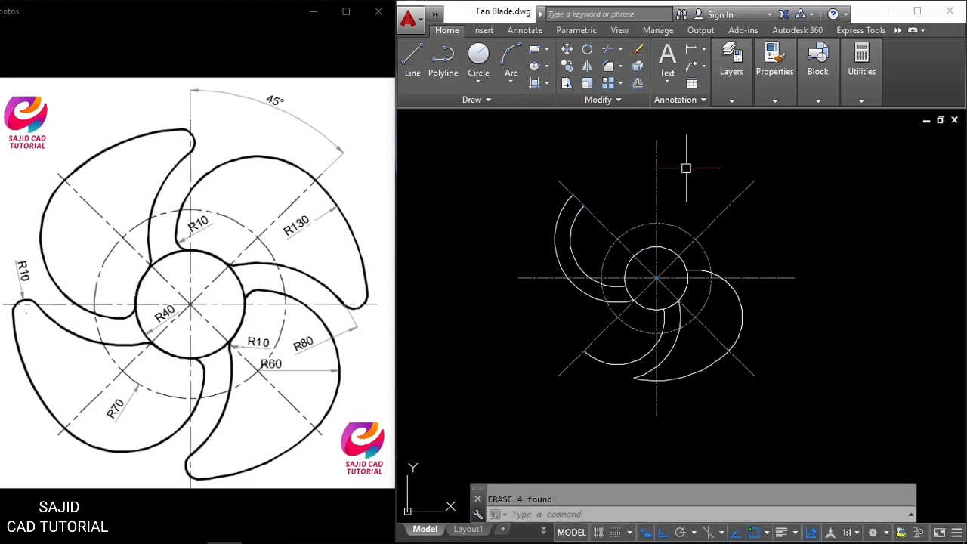
{"action": "left_click", "coordinate": [597, 239]}
{"action": "left_click", "coordinate": [552, 215]}
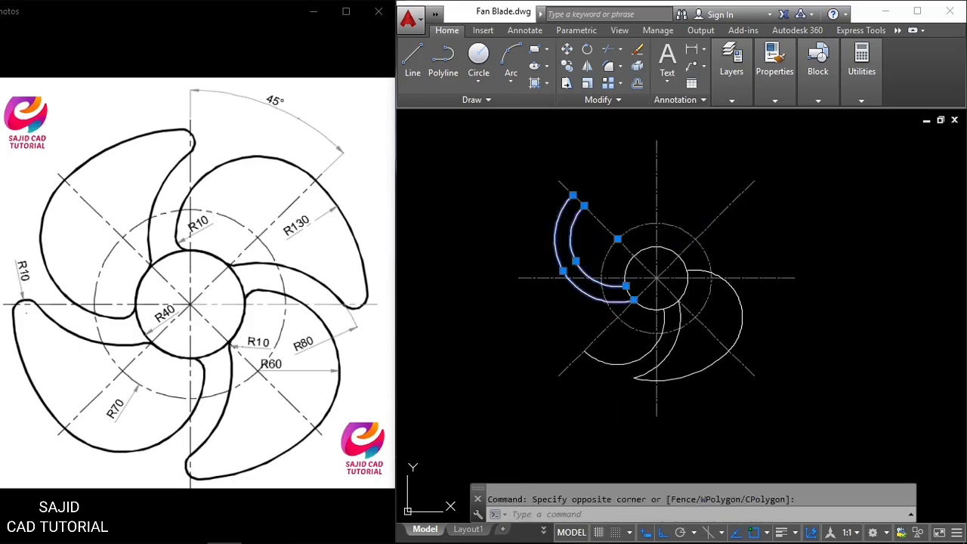
{"action": "key", "text": "Delete"}
{"action": "left_click", "coordinate": [613, 358]}
{"action": "key", "text": "Delete"}
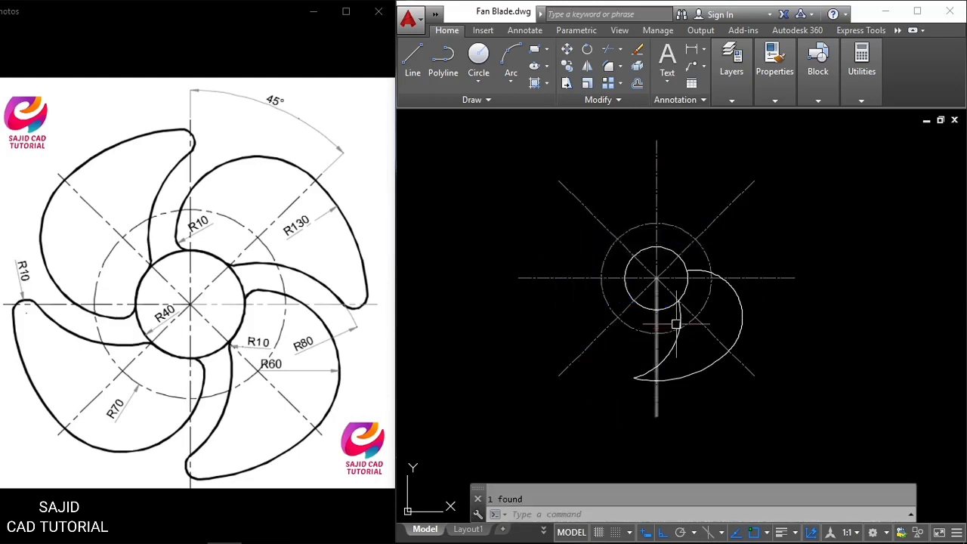
{"action": "scroll", "coordinate": [684, 316], "scroll_direction": "up", "scroll_amount": 1}
{"action": "scroll", "coordinate": [696, 302], "scroll_direction": "up", "scroll_amount": 1}
{"action": "middle_click_drag", "start_coordinate": [695, 302], "coordinate": [718, 293]}
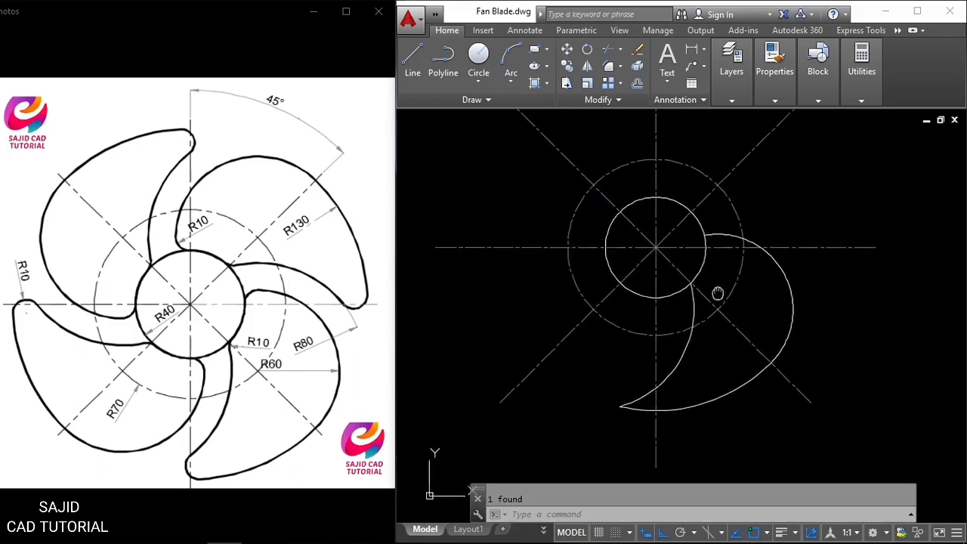
{"action": "scroll", "coordinate": [639, 426], "scroll_direction": "up", "scroll_amount": 2}
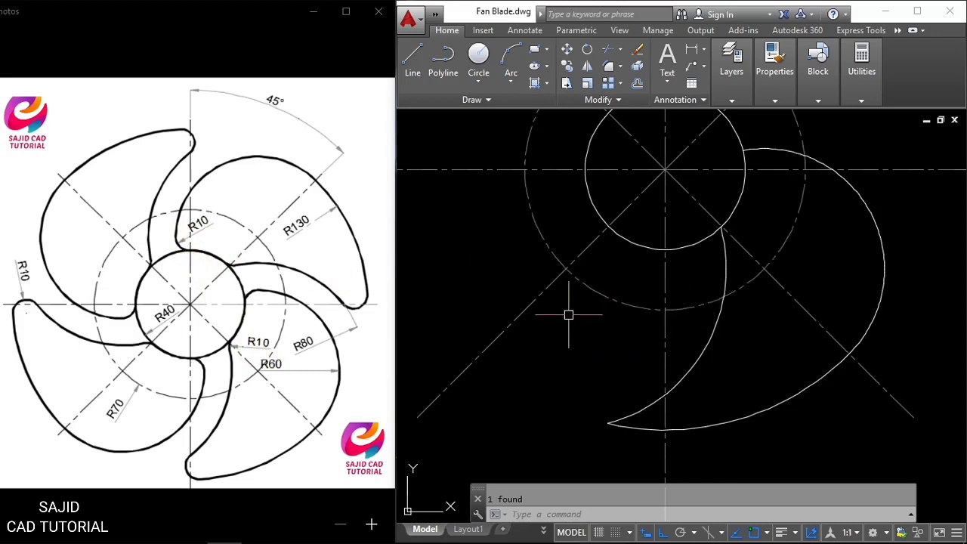
Step: Round the blade tip with an R10 fillet
{"action": "type", "text": "f"}
{"action": "key", "text": "Return"}
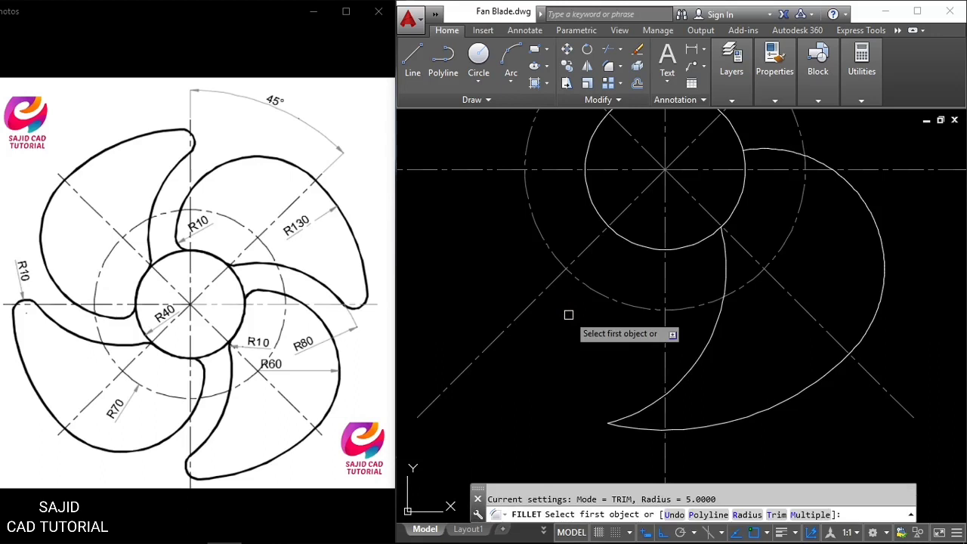
{"action": "left_click", "coordinate": [746, 515]}
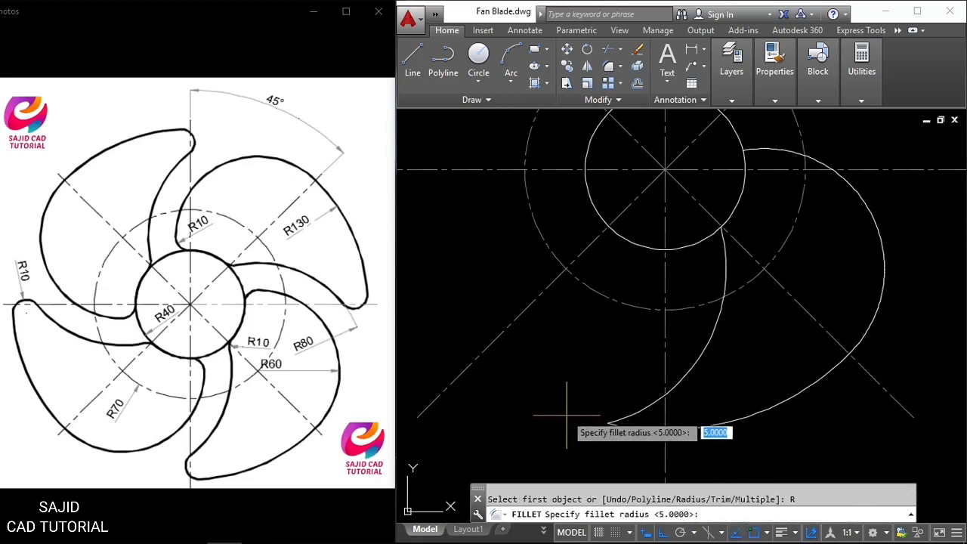
{"action": "type", "text": "10"}
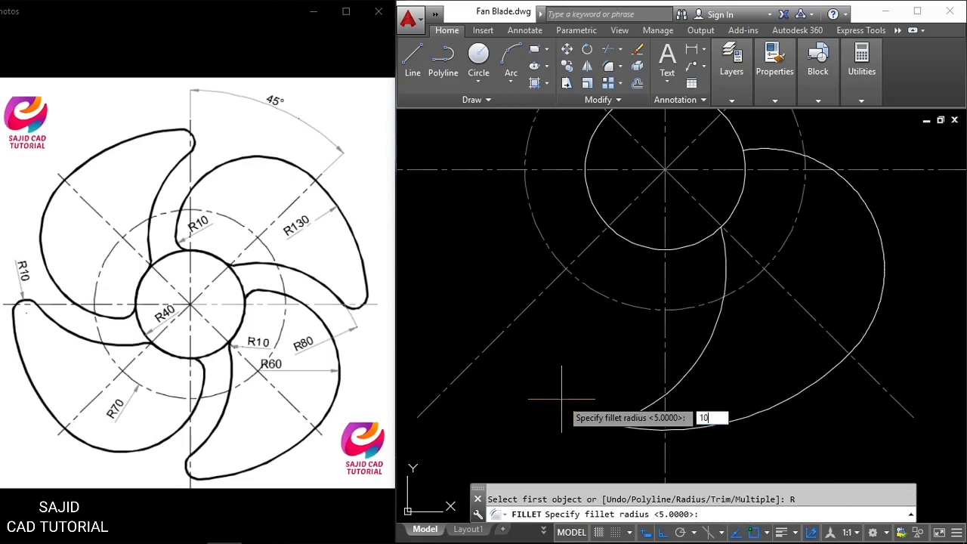
{"action": "key", "text": "Return"}
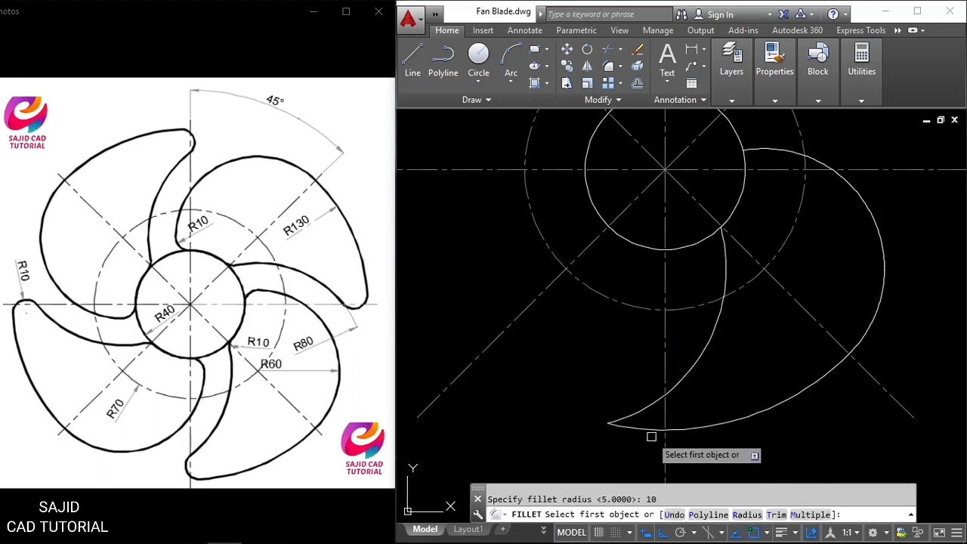
{"action": "left_click", "coordinate": [646, 432]}
{"action": "left_click", "coordinate": [641, 405]}
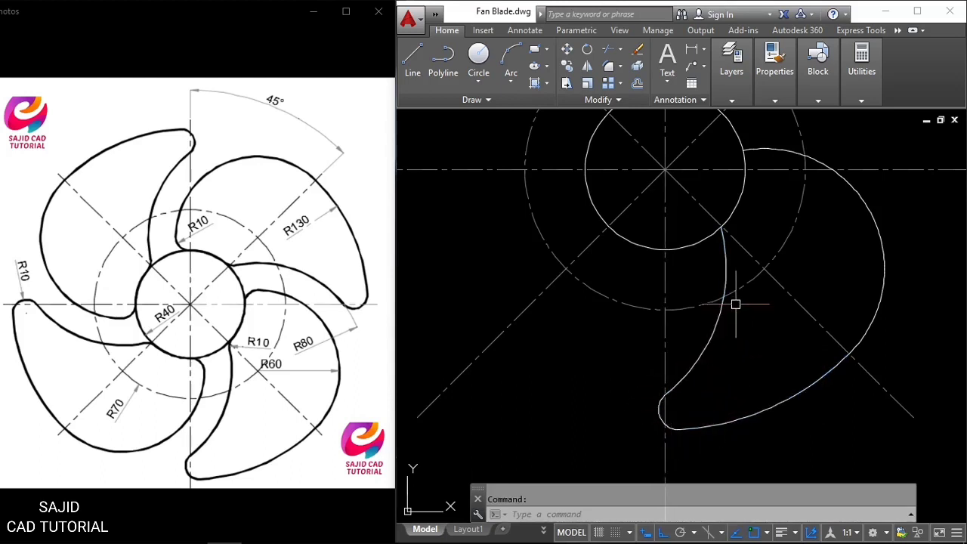
Step: Fillet the inner and outer blade arcs into the hub circle at R10
{"action": "middle_click_drag", "start_coordinate": [730, 278], "coordinate": [693, 353]}
{"action": "key", "text": "Return"}
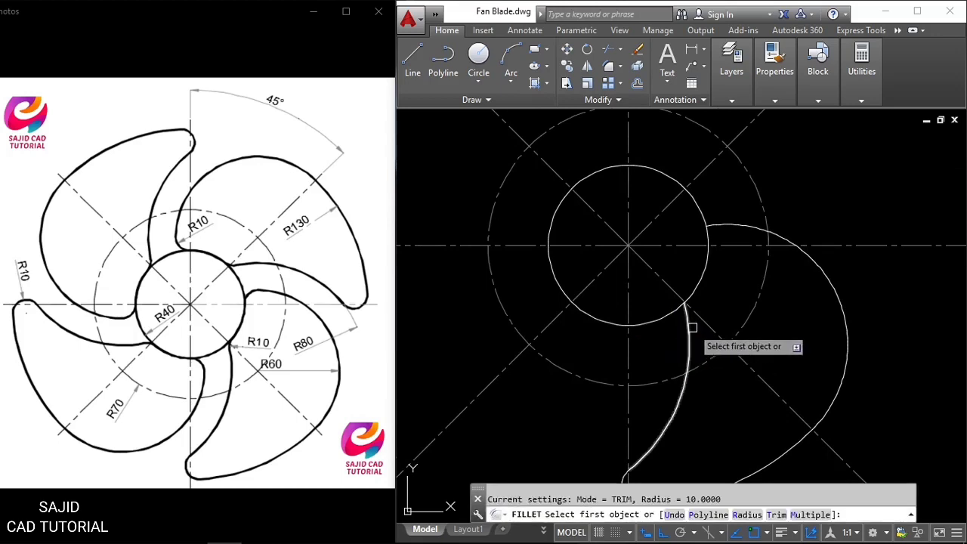
{"action": "left_click", "coordinate": [688, 326]}
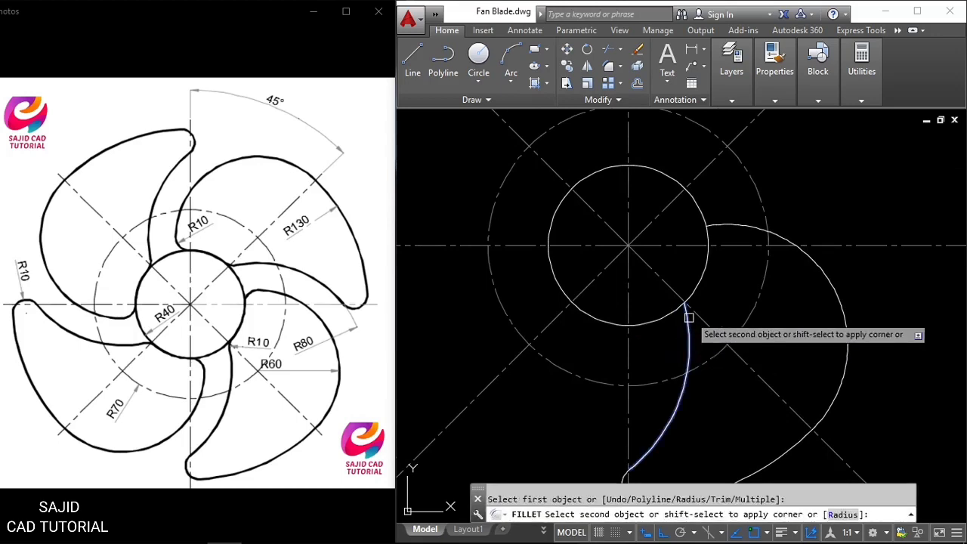
{"action": "left_click", "coordinate": [703, 276]}
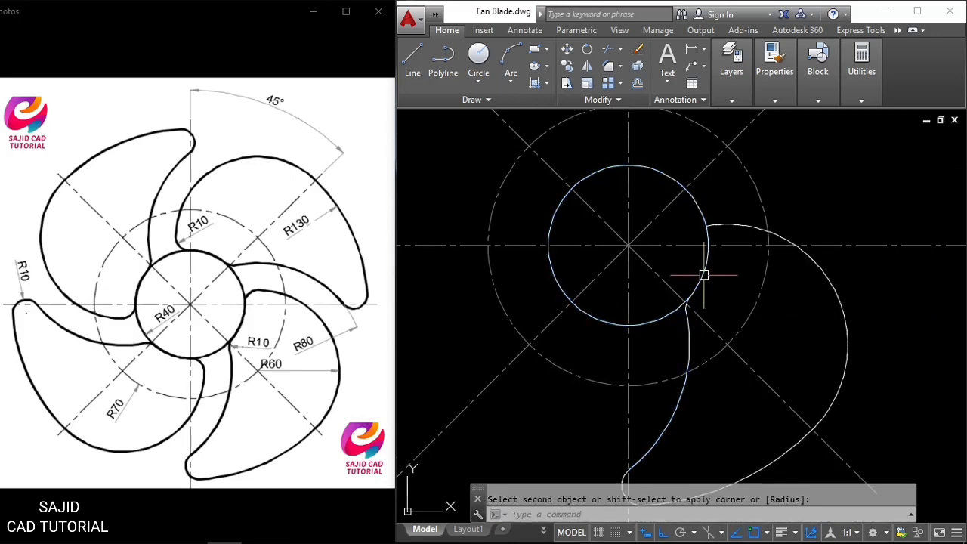
{"action": "key", "text": "Return"}
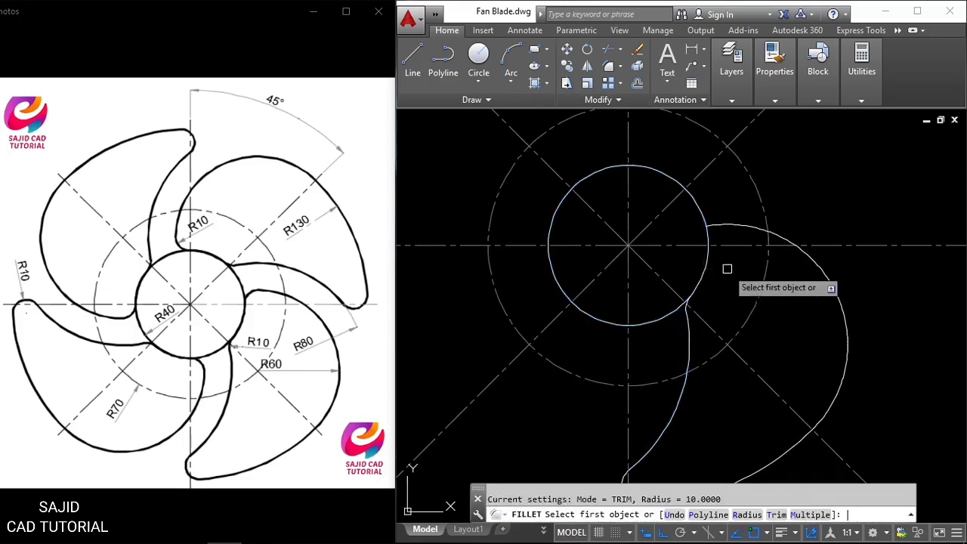
{"action": "left_click", "coordinate": [732, 224]}
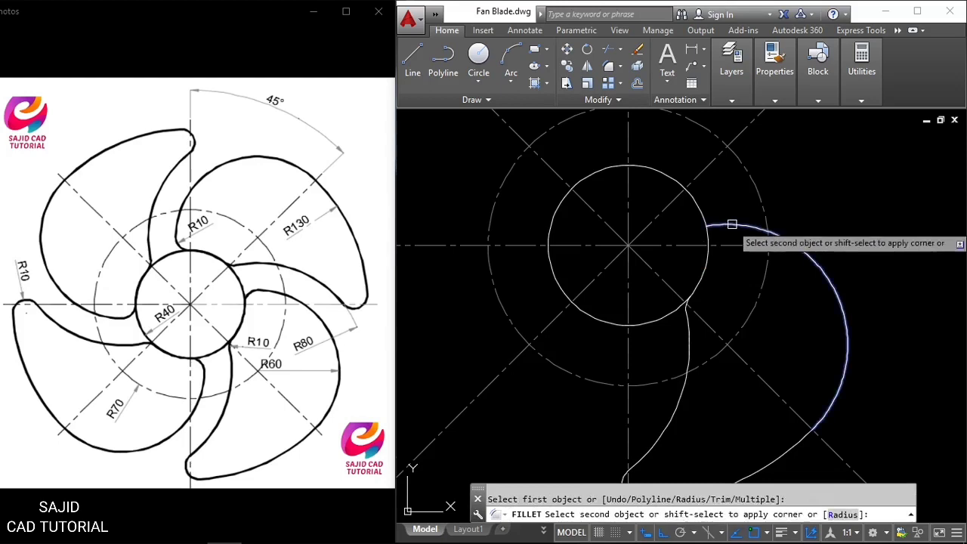
{"action": "left_click", "coordinate": [709, 259]}
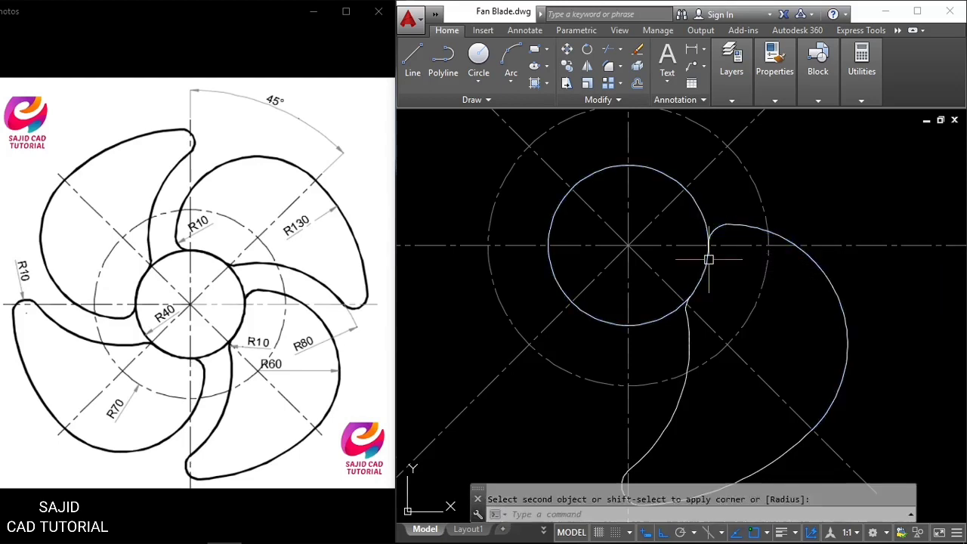
{"action": "scroll", "coordinate": [732, 294], "scroll_direction": "down", "scroll_amount": 2}
{"action": "scroll", "coordinate": [738, 320], "scroll_direction": "down", "scroll_amount": 2}
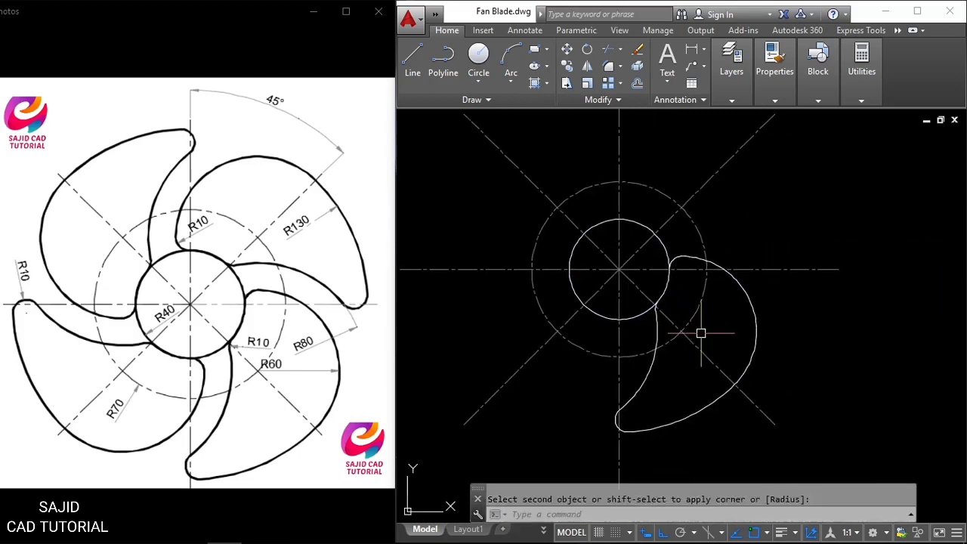
{"action": "key", "text": "Escape"}
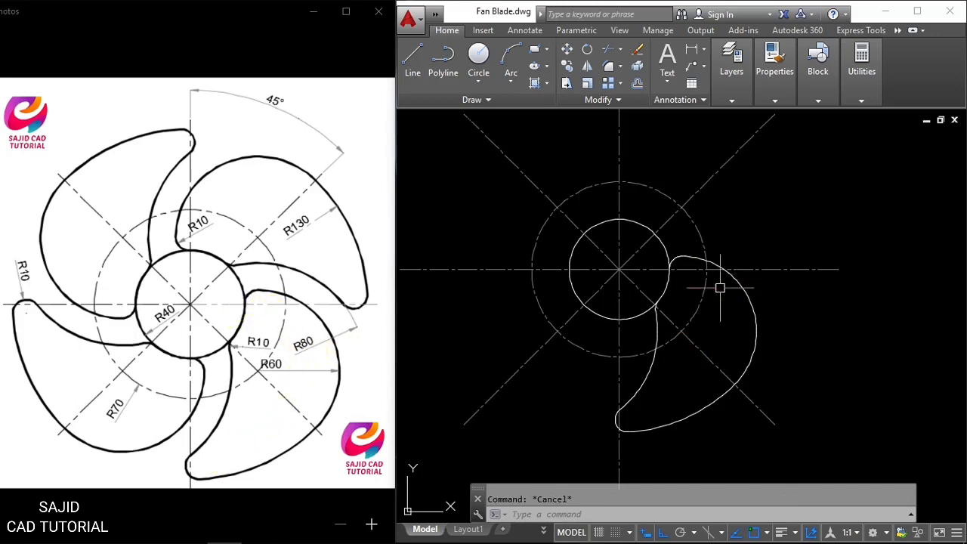
Step: Select the filleted blade's inner arc and remaining curves, centring the blade in view
{"action": "left_click", "coordinate": [626, 415]}
{"action": "scroll", "coordinate": [626, 415], "scroll_direction": "up", "scroll_amount": 2}
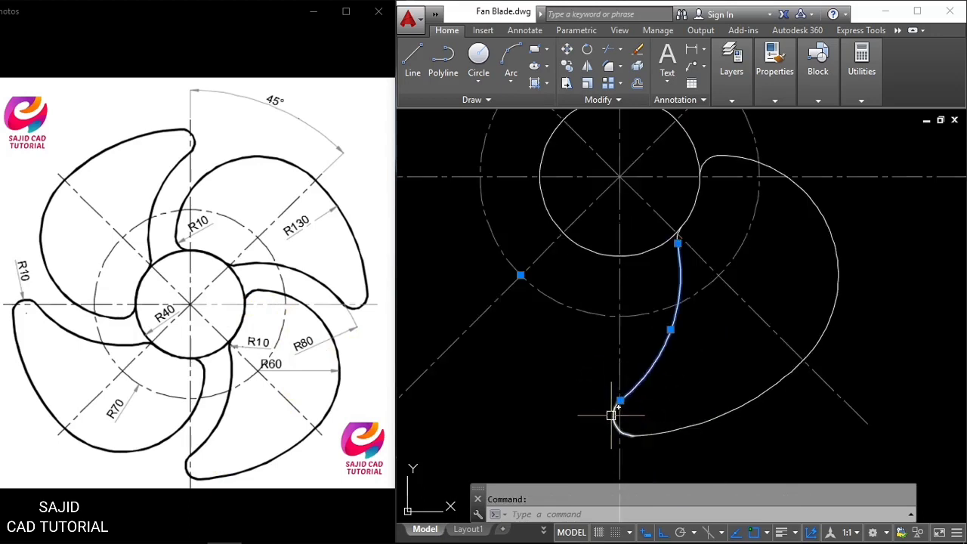
{"action": "left_click", "coordinate": [722, 419]}
{"action": "scroll", "coordinate": [712, 378], "scroll_direction": "down", "scroll_amount": 2}
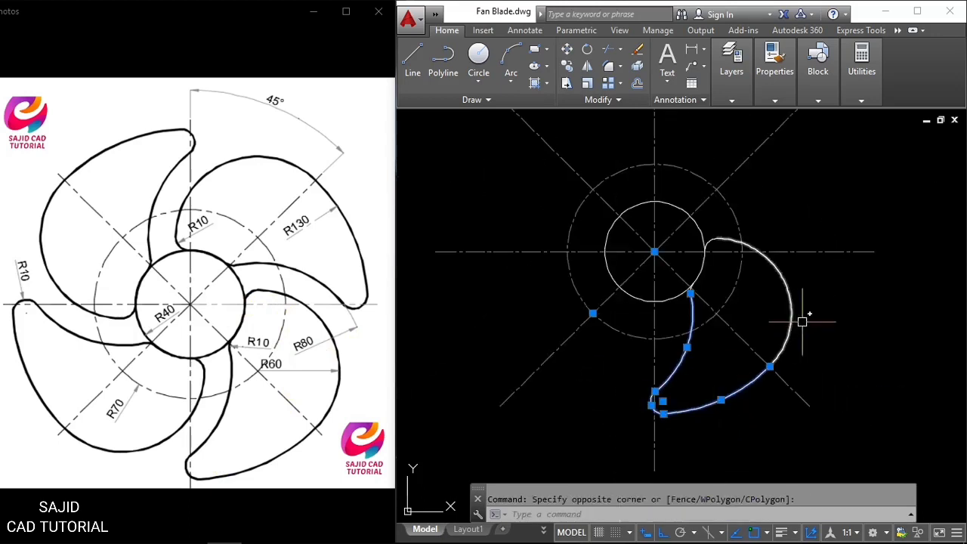
{"action": "scroll", "coordinate": [774, 290], "scroll_direction": "up", "scroll_amount": 2}
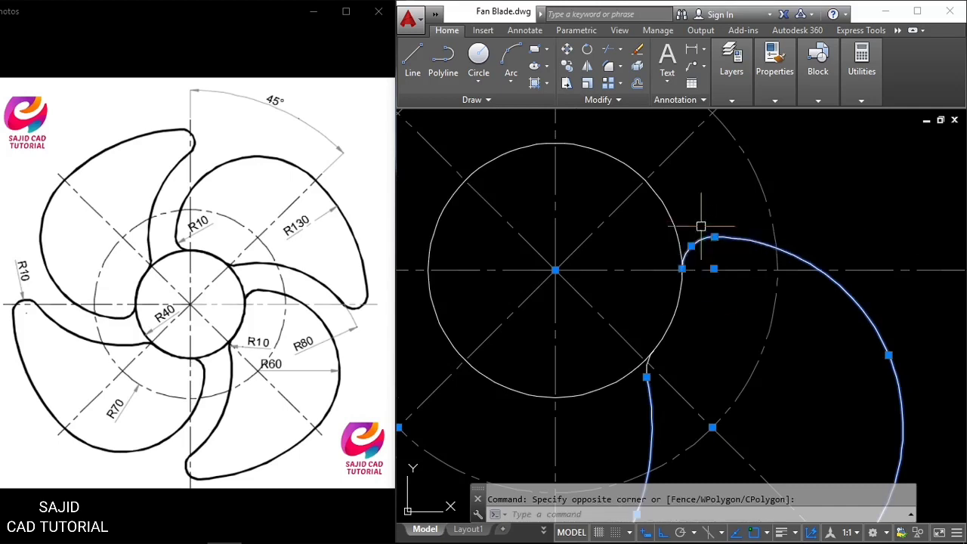
{"action": "scroll", "coordinate": [702, 222], "scroll_direction": "up", "scroll_amount": 2}
{"action": "scroll", "coordinate": [627, 346], "scroll_direction": "up", "scroll_amount": 2}
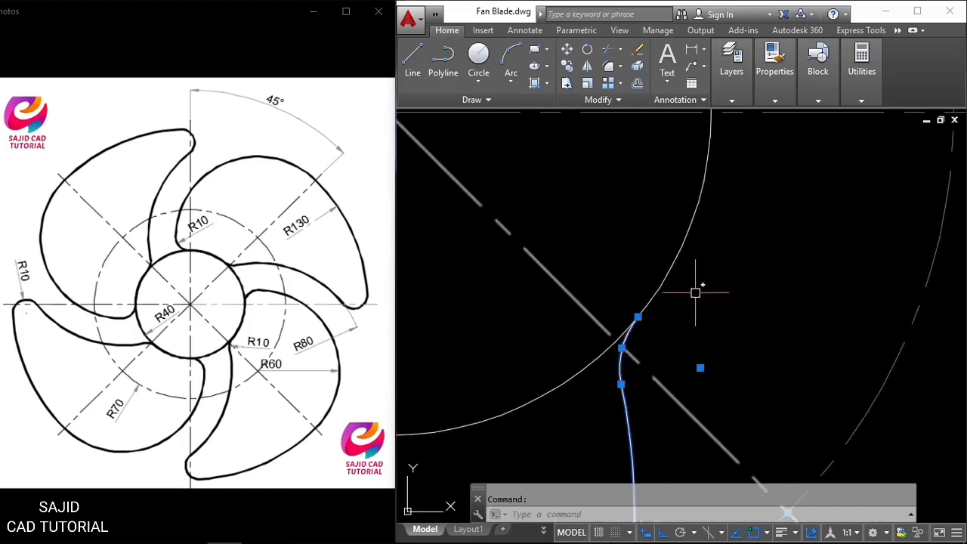
{"action": "scroll", "coordinate": [697, 285], "scroll_direction": "down", "scroll_amount": 5}
{"action": "scroll", "coordinate": [715, 268], "scroll_direction": "down", "scroll_amount": 2}
{"action": "middle_click_drag", "start_coordinate": [740, 307], "coordinate": [735, 330]}
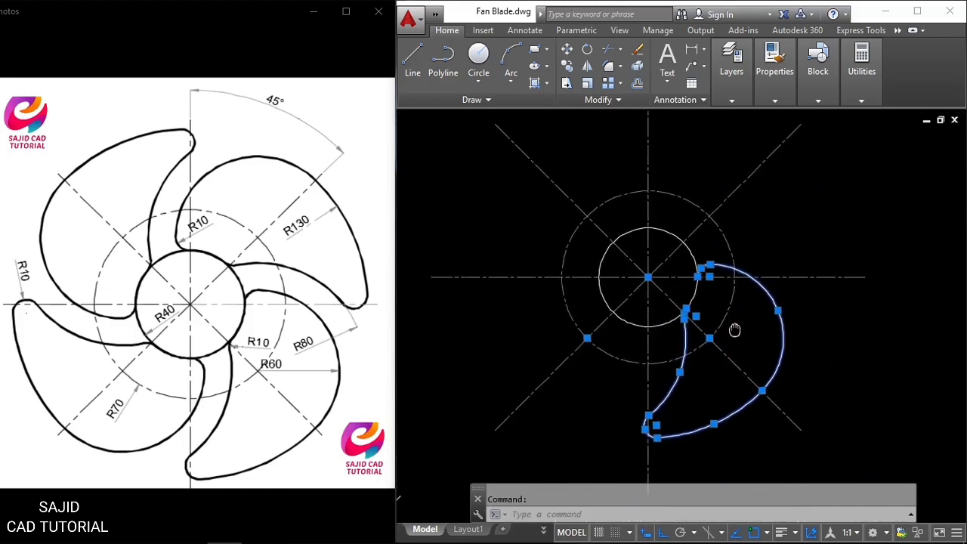
Step: Polar-array the selected blade four times around the hub centre with ARRAY
{"action": "type", "text": "AR"}
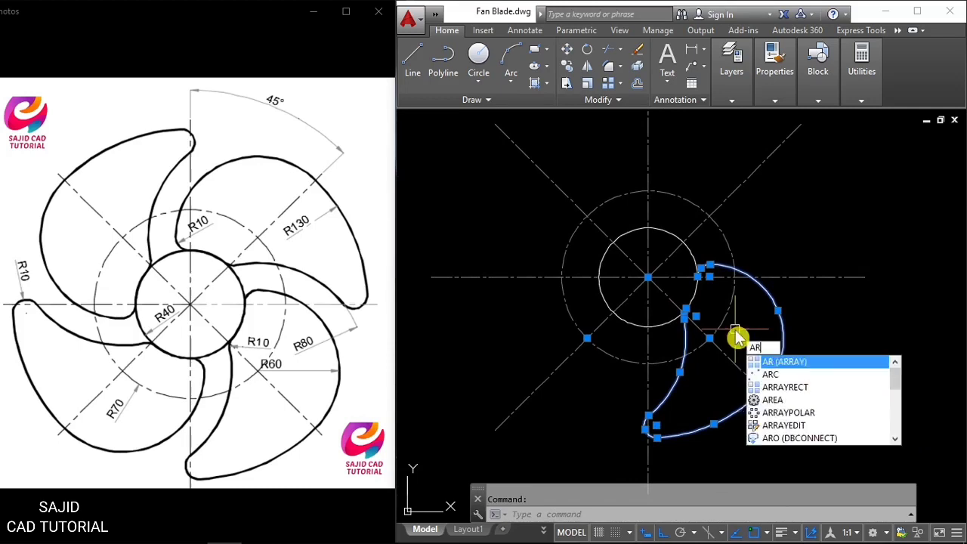
{"action": "key", "text": "Return"}
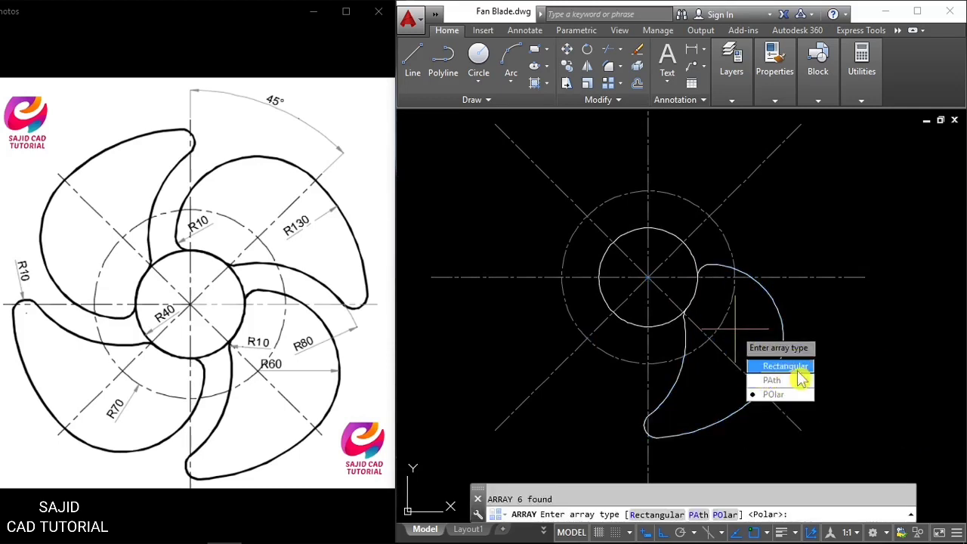
{"action": "left_click", "coordinate": [781, 394]}
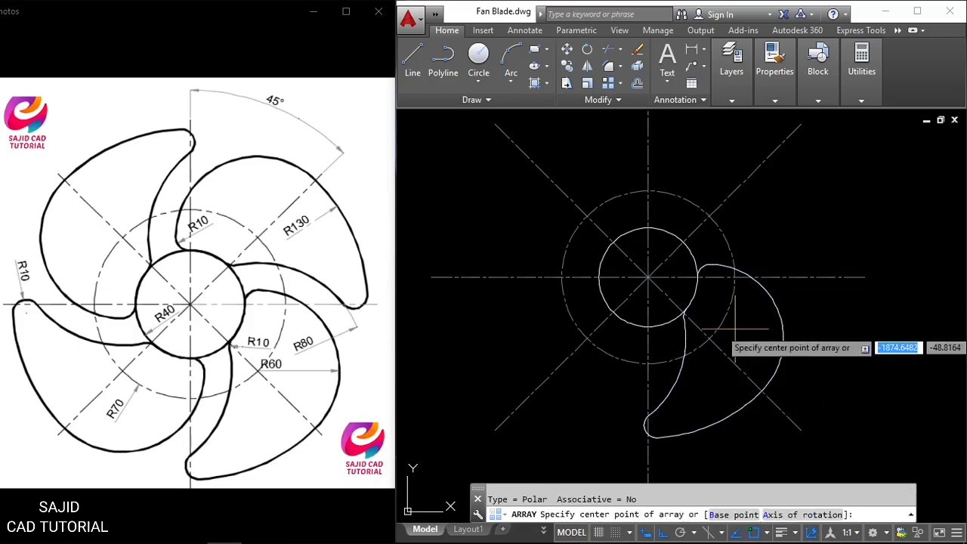
{"action": "left_click", "coordinate": [648, 278]}
{"action": "left_click", "coordinate": [648, 277]}
{"action": "type", "text": "4"}
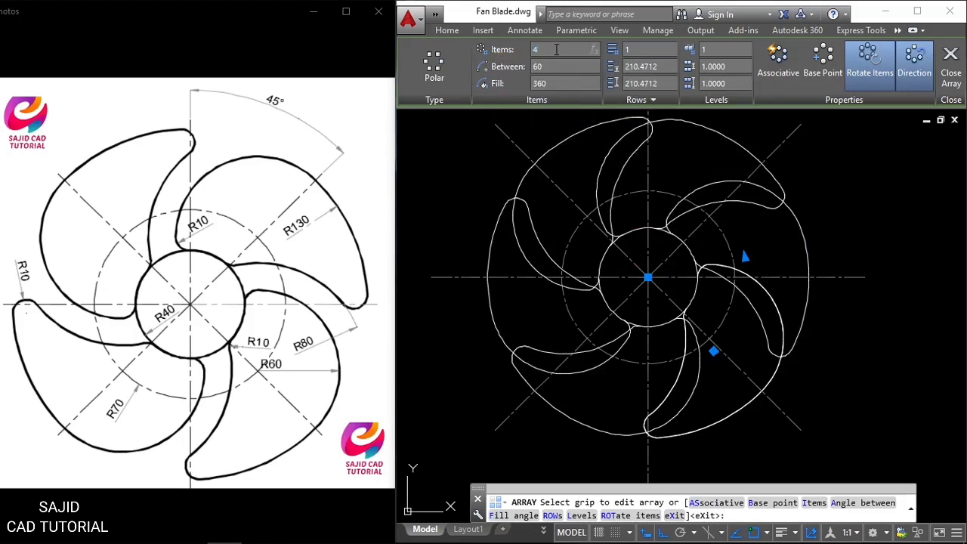
{"action": "key", "text": "Return"}
{"action": "key", "text": "Return"}
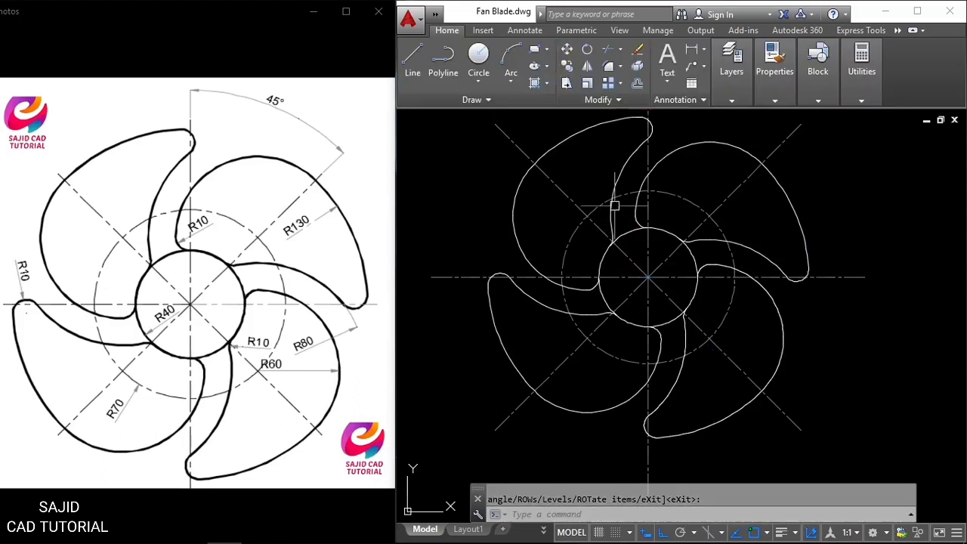
Step: Shift the view right and pan to recentre the dimensioned fan drawing
{"action": "scroll", "coordinate": [615, 205], "scroll_direction": "down", "scroll_amount": 3}
{"action": "scroll", "coordinate": [652, 271], "scroll_direction": "up", "scroll_amount": 3}
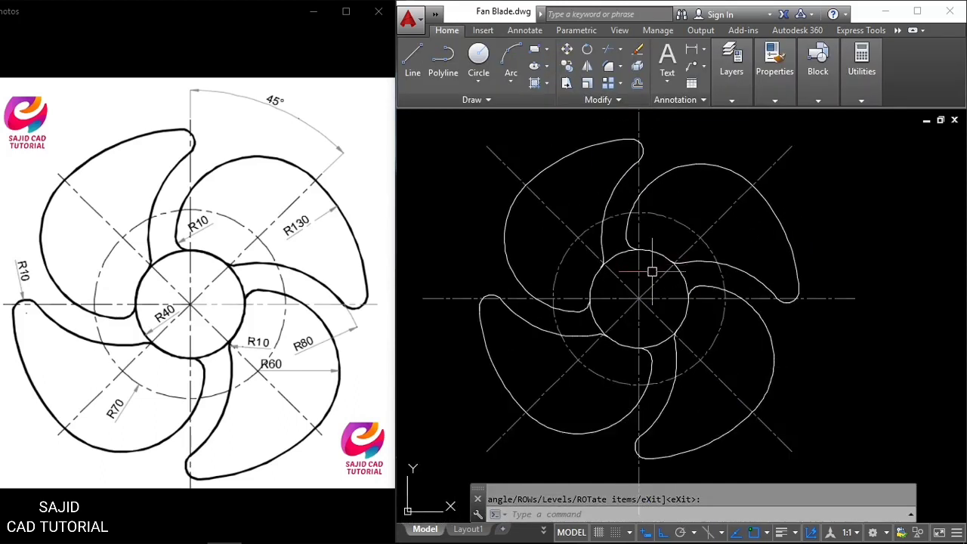
{"action": "middle_click_drag", "start_coordinate": [596, 271], "coordinate": [615, 276]}
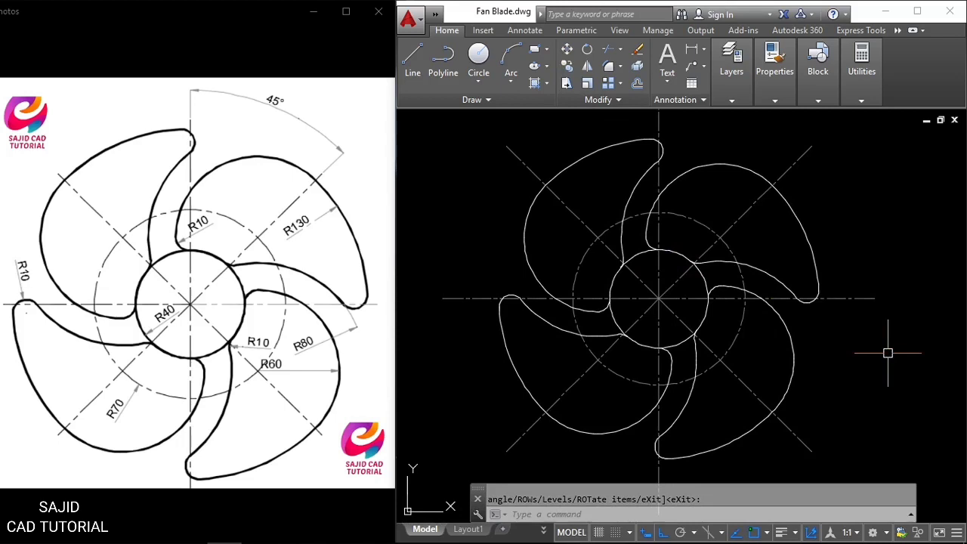
{"action": "middle_click_drag", "start_coordinate": [856, 347], "coordinate": [888, 353]}
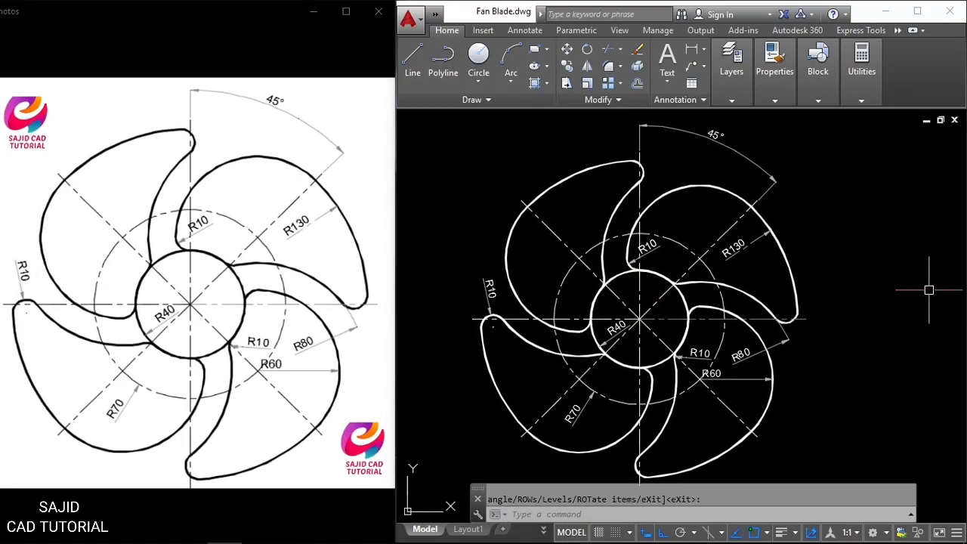
{"action": "type", "text": "p"}
{"action": "key", "text": "Return"}
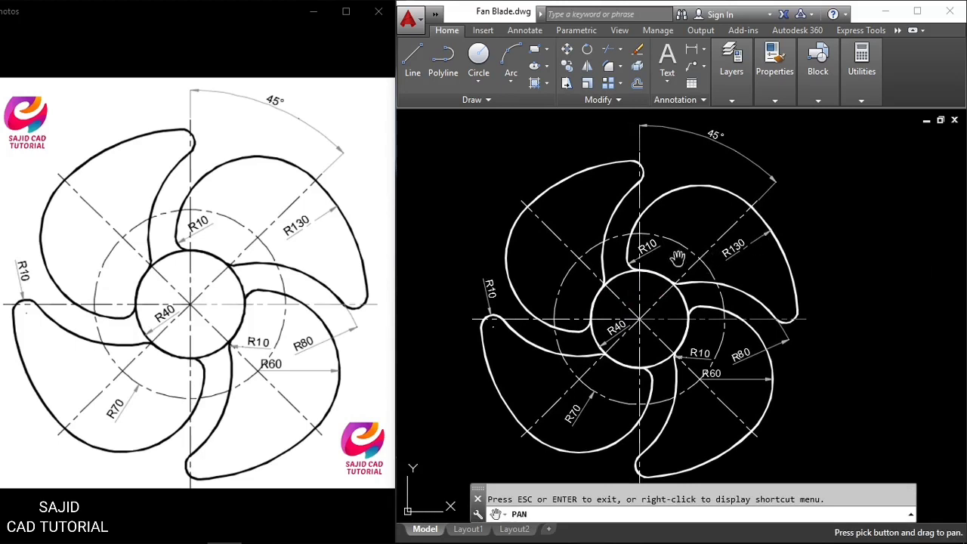
{"action": "left_click_drag", "start_coordinate": [615, 399], "coordinate": [625, 393]}
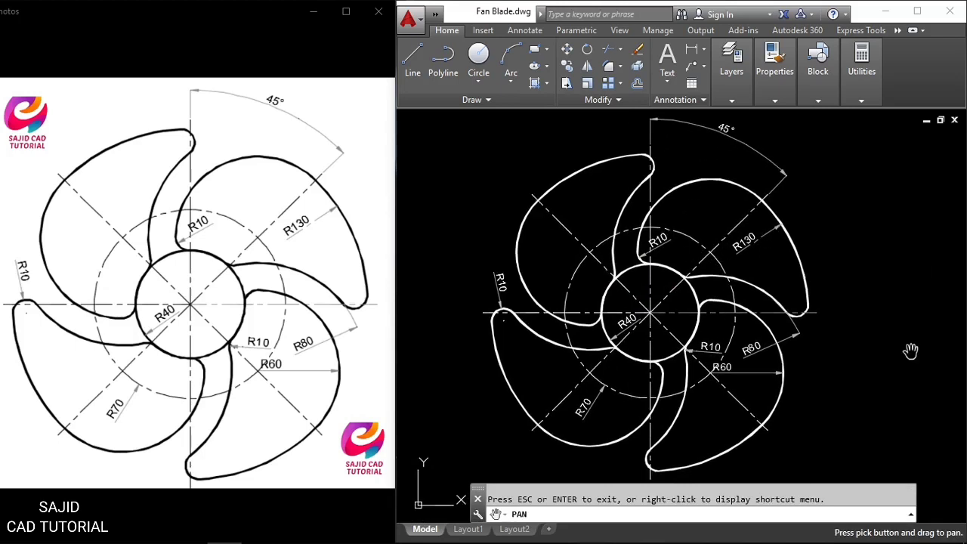